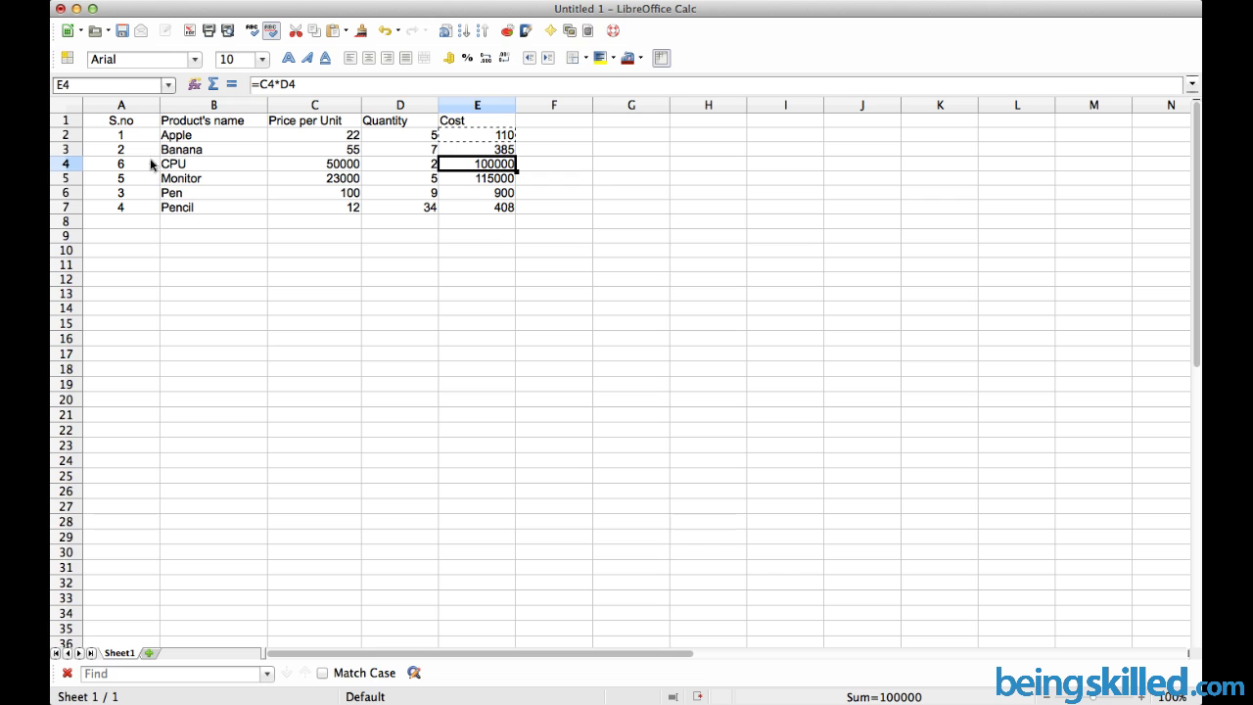
- Practise selecting the whole table, then the S.no, Product's name and price/quantity/cost columns
left_click_drag(123, 128, 505, 208)
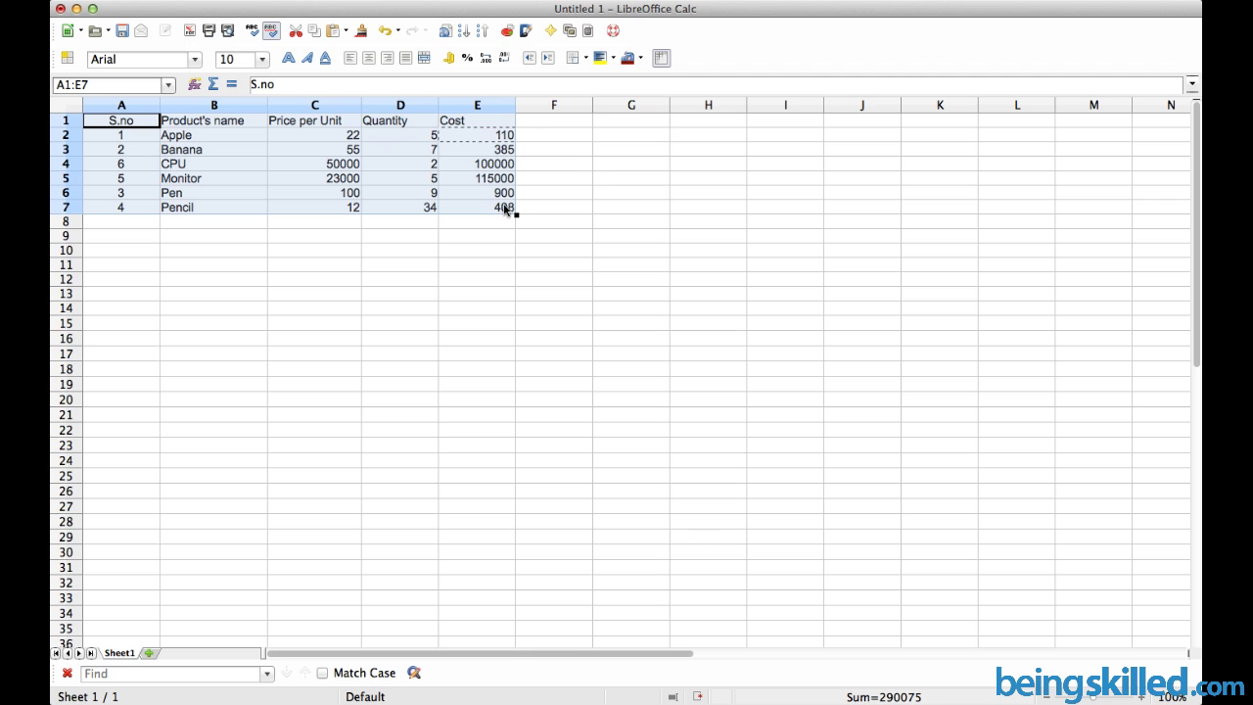
left_click(505, 209)
left_click_drag(134, 127, 141, 209)
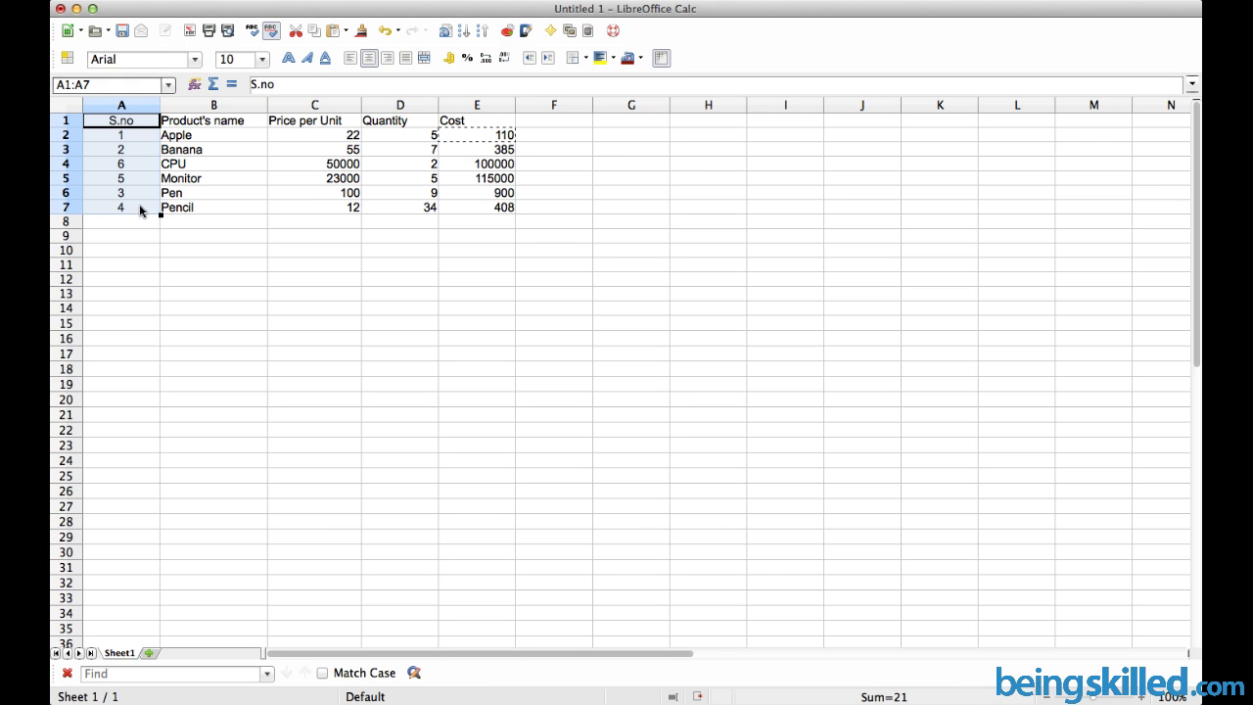
left_click_drag(235, 209, 200, 94)
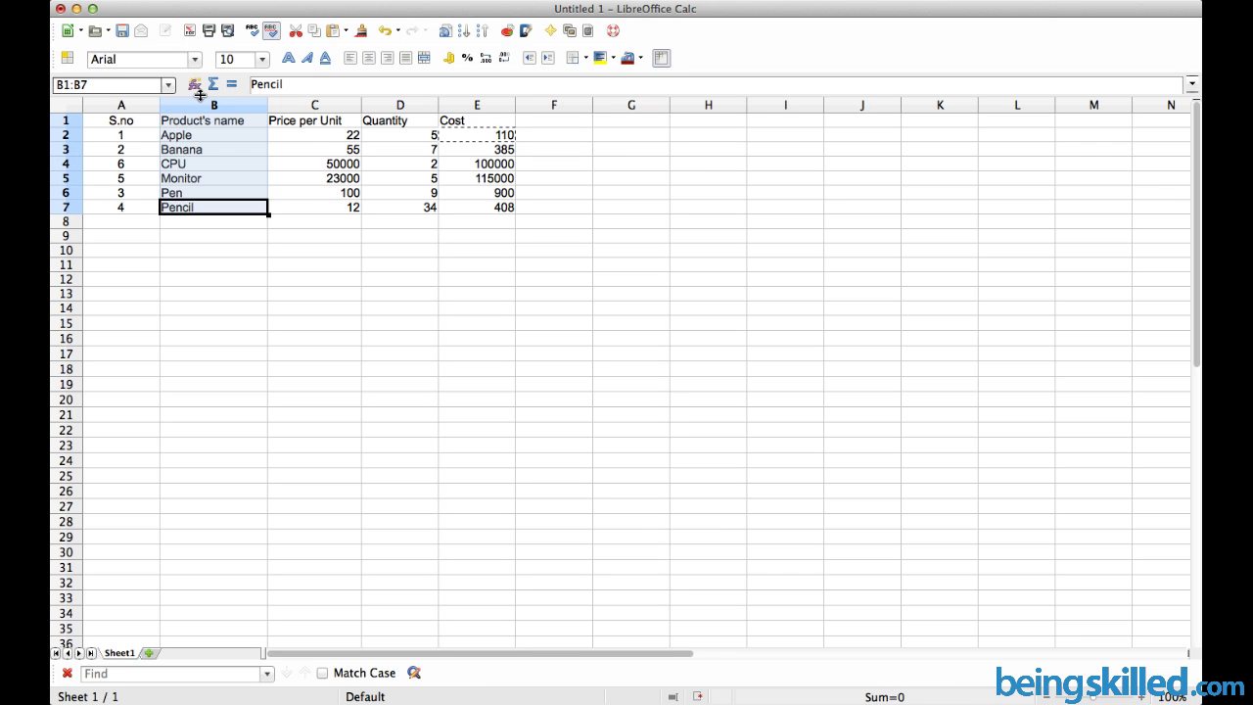
left_click_drag(351, 124, 484, 209)
left_click(485, 210)
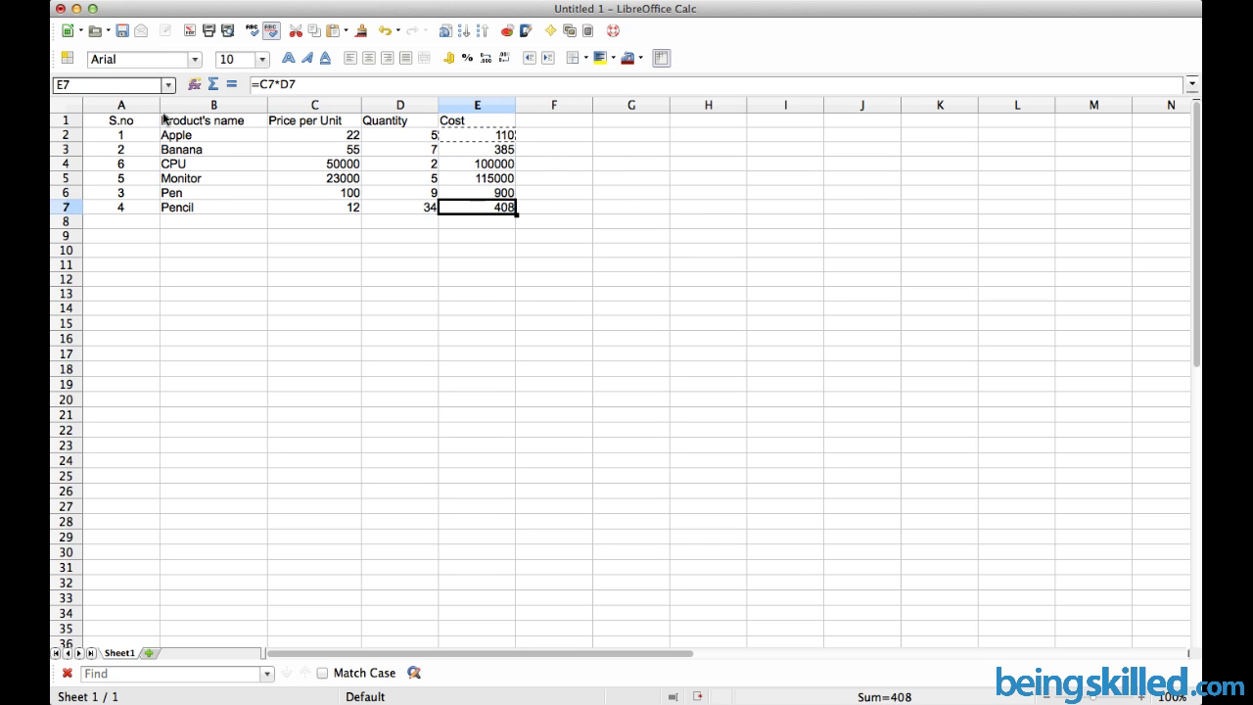
- Select the header row and the product names, then open the Data menu from the Banana price cell
left_click_drag(108, 124, 482, 125)
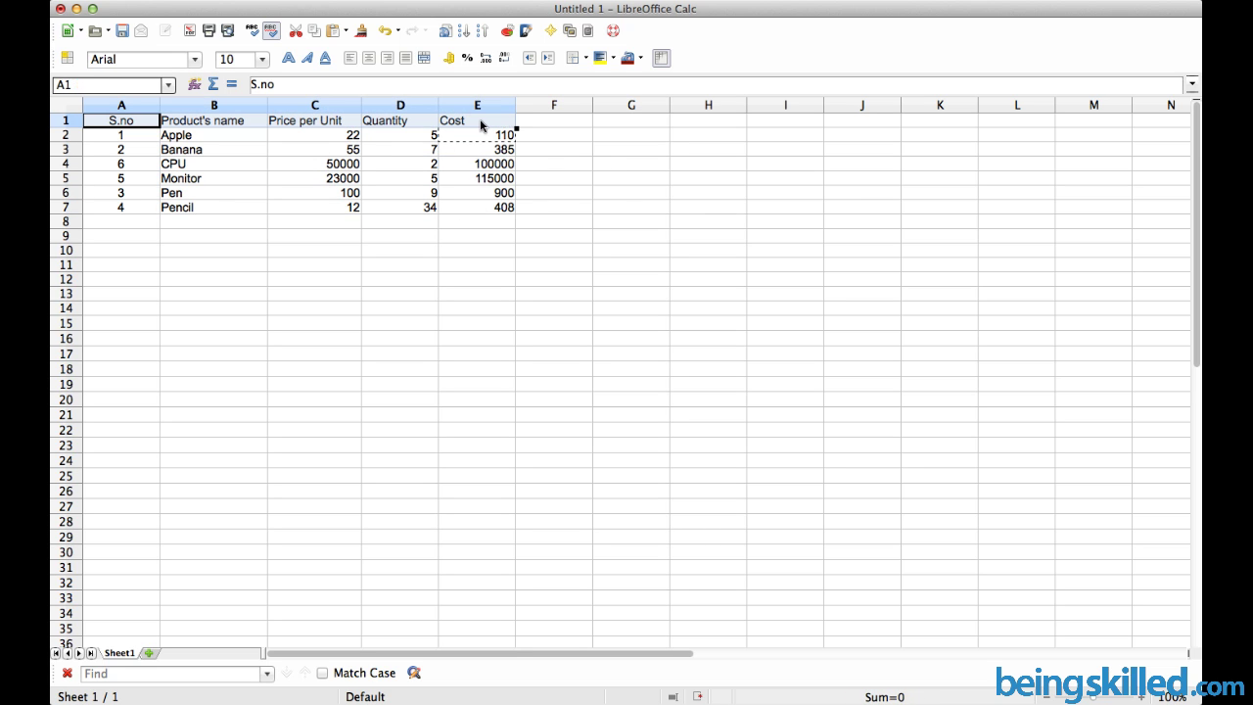
left_click(464, 124)
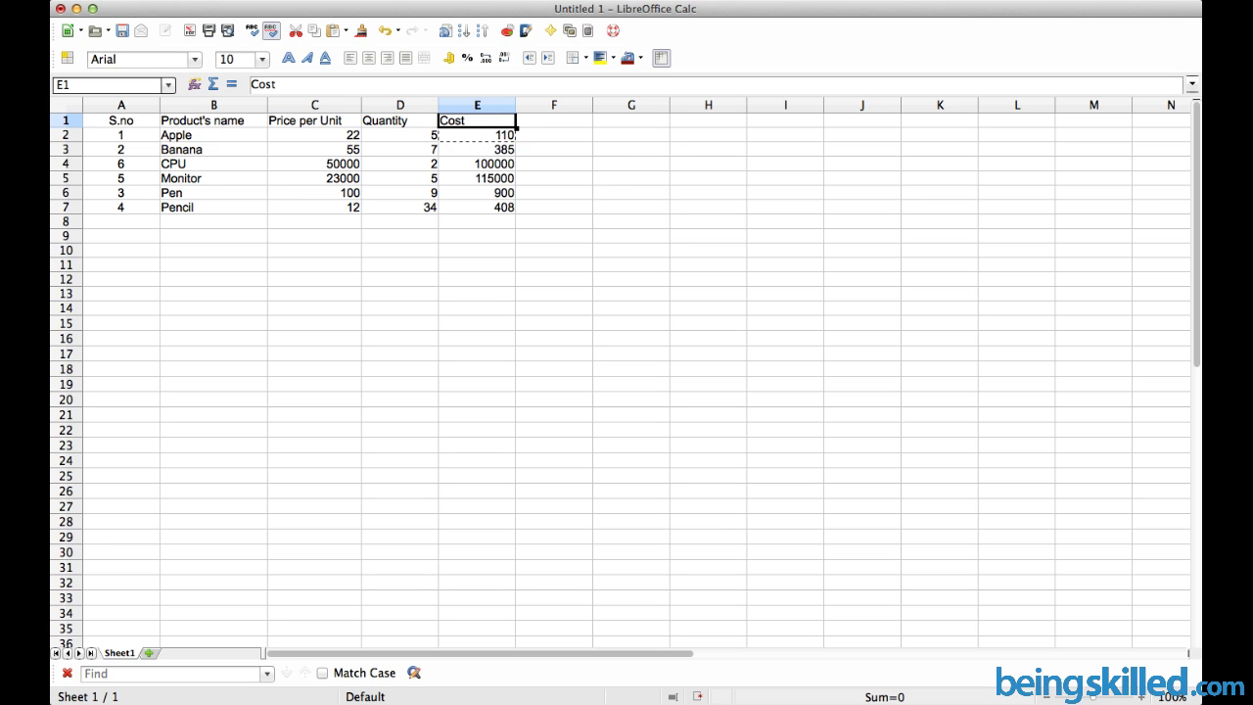
left_click(204, 125)
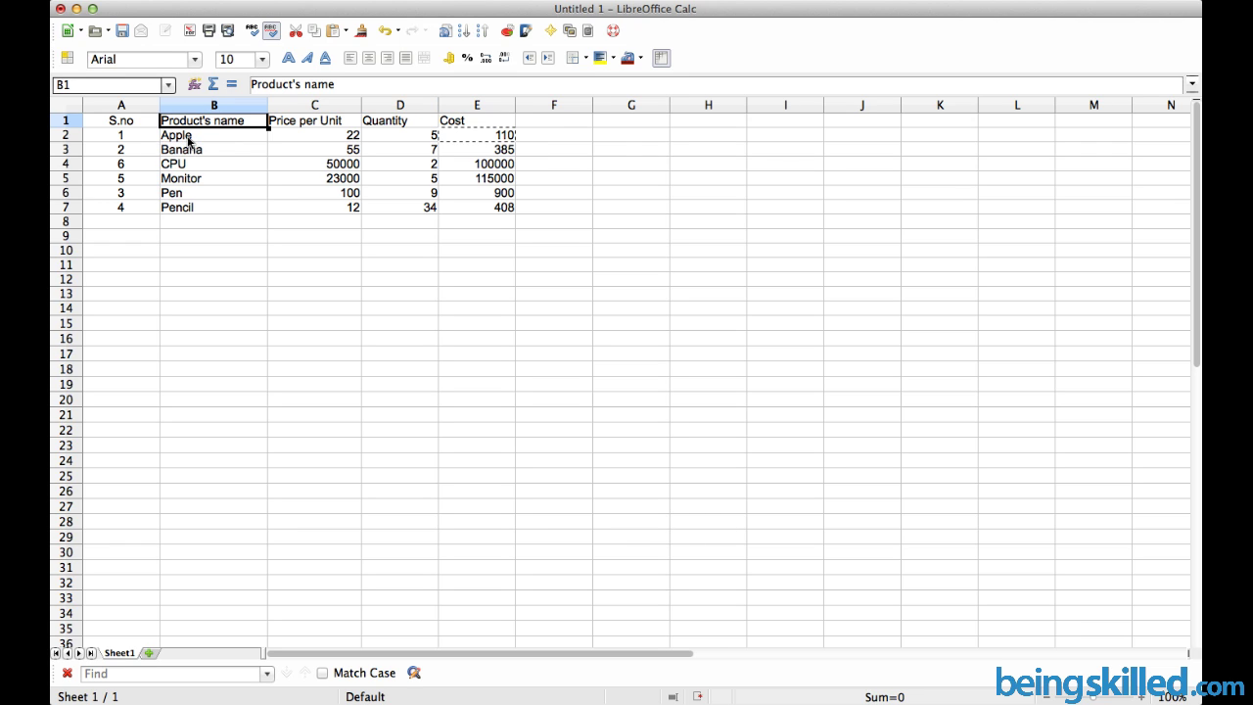
left_click_drag(188, 140, 189, 216)
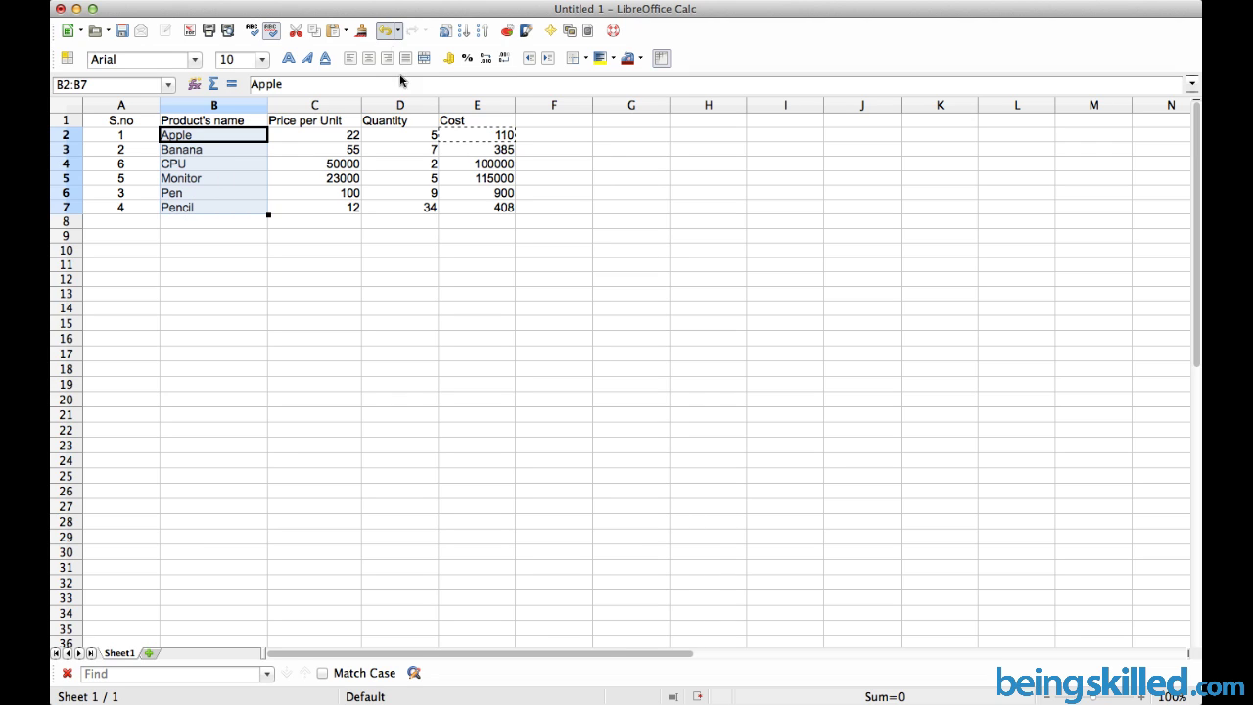
left_click(331, 151)
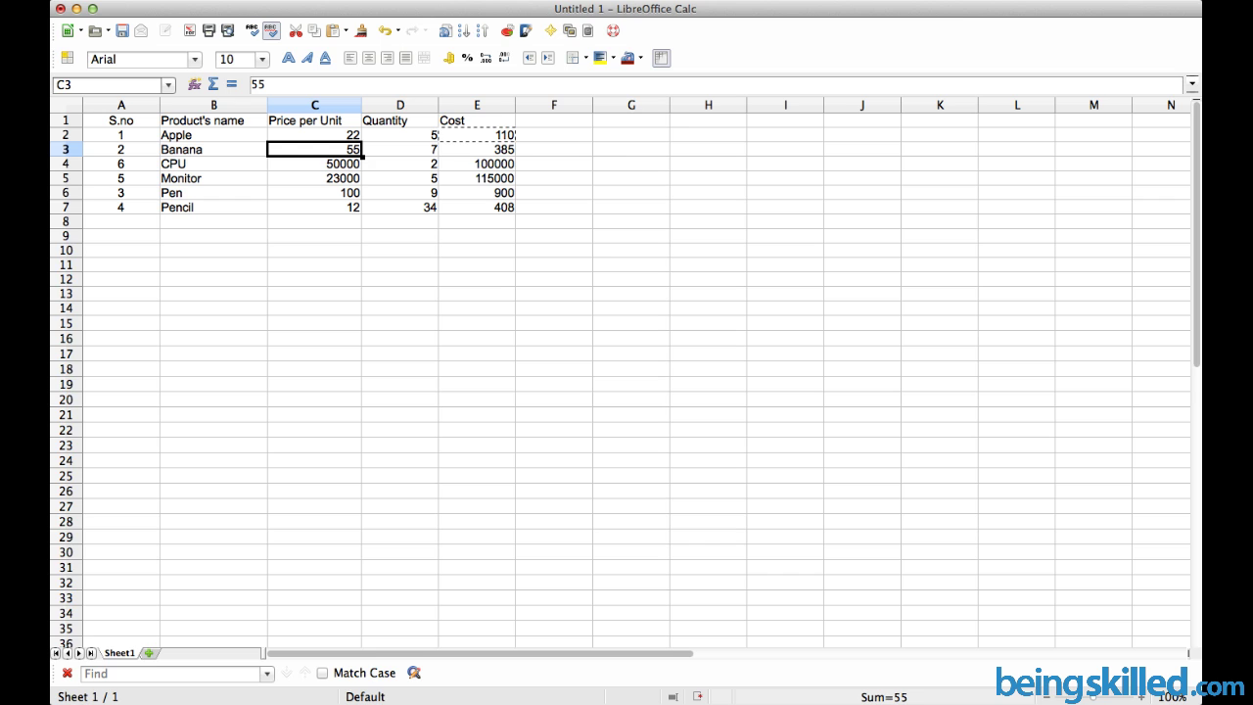
left_click(435, 0)
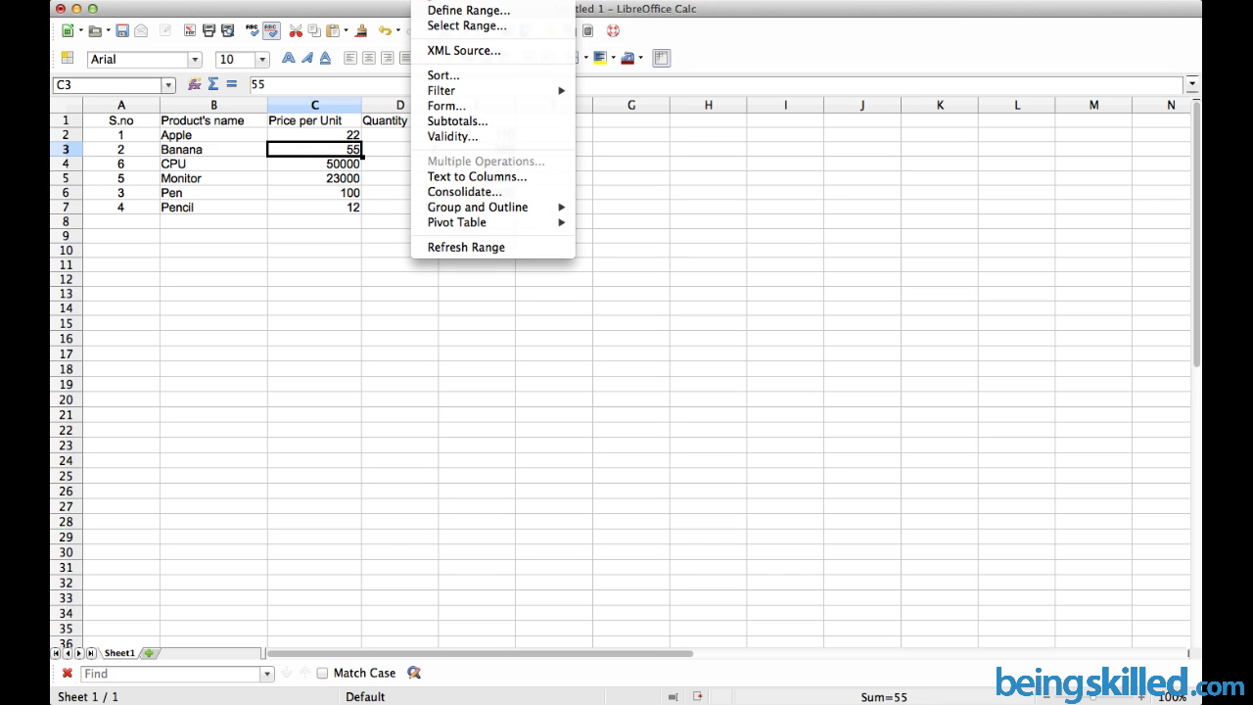
- Sort the table with Sort key 1 set to Product's name, Descending, putting Pencil first
left_click(464, 76)
left_click(485, 232)
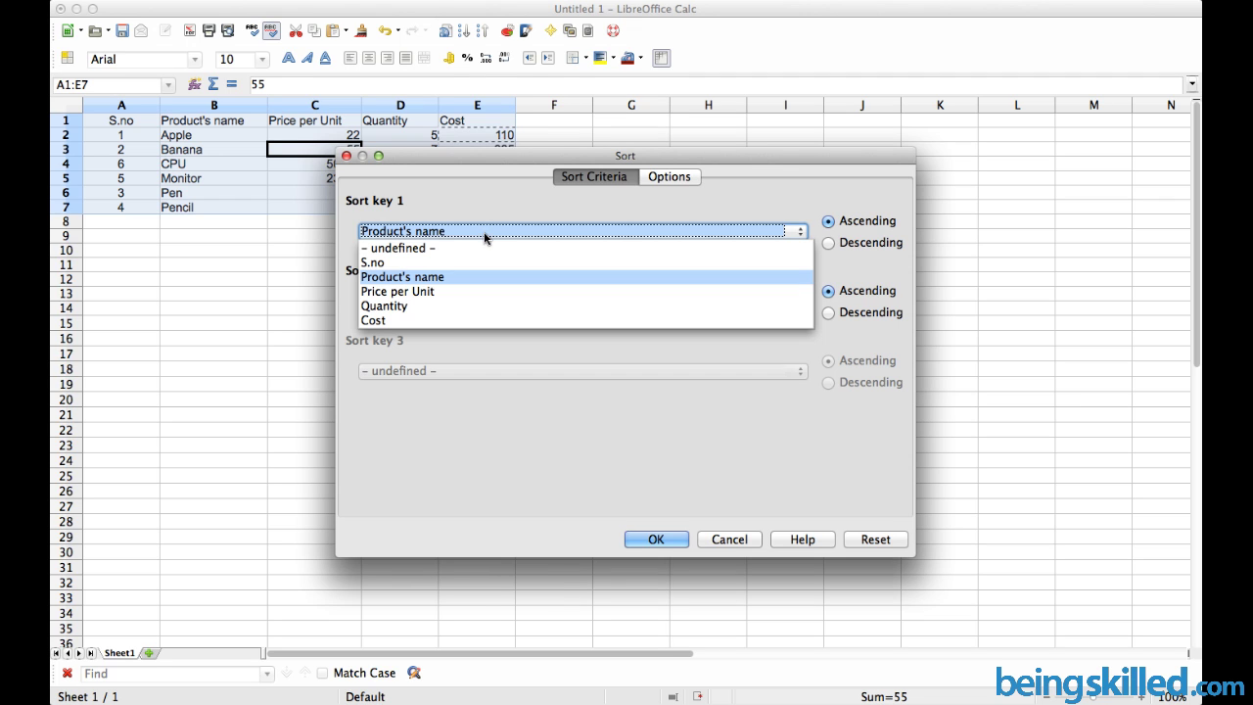
left_click(439, 218)
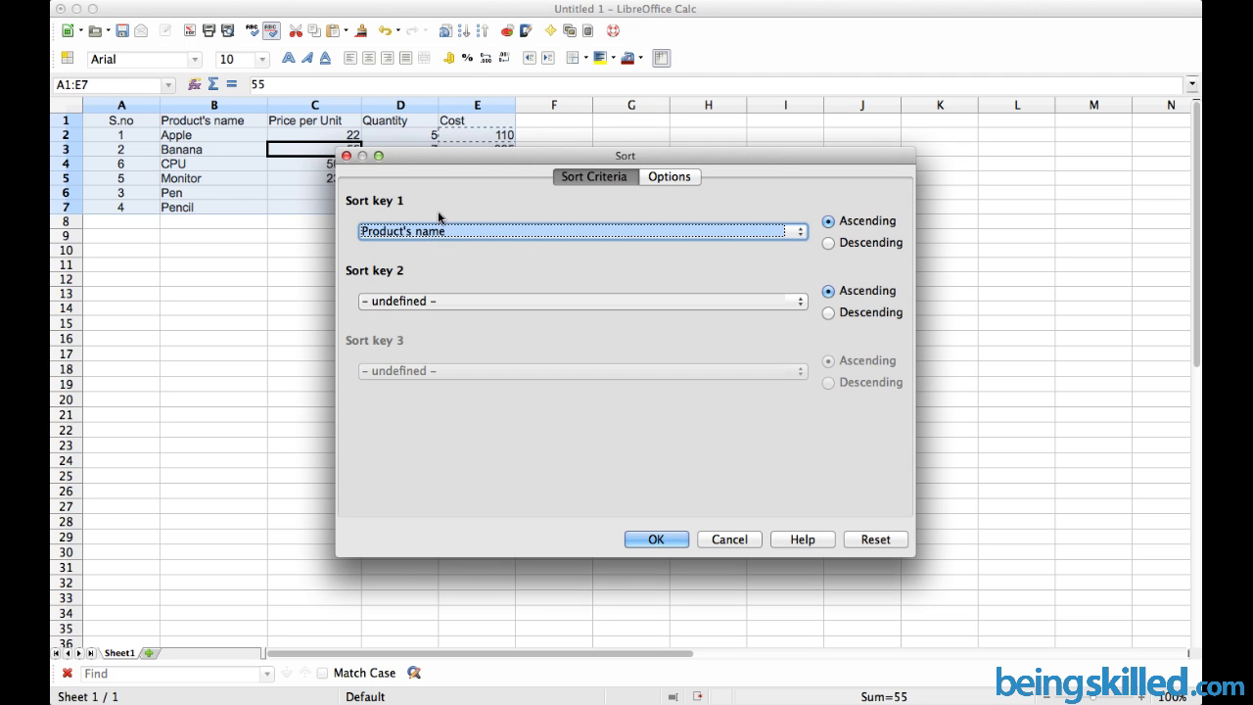
left_click(415, 231)
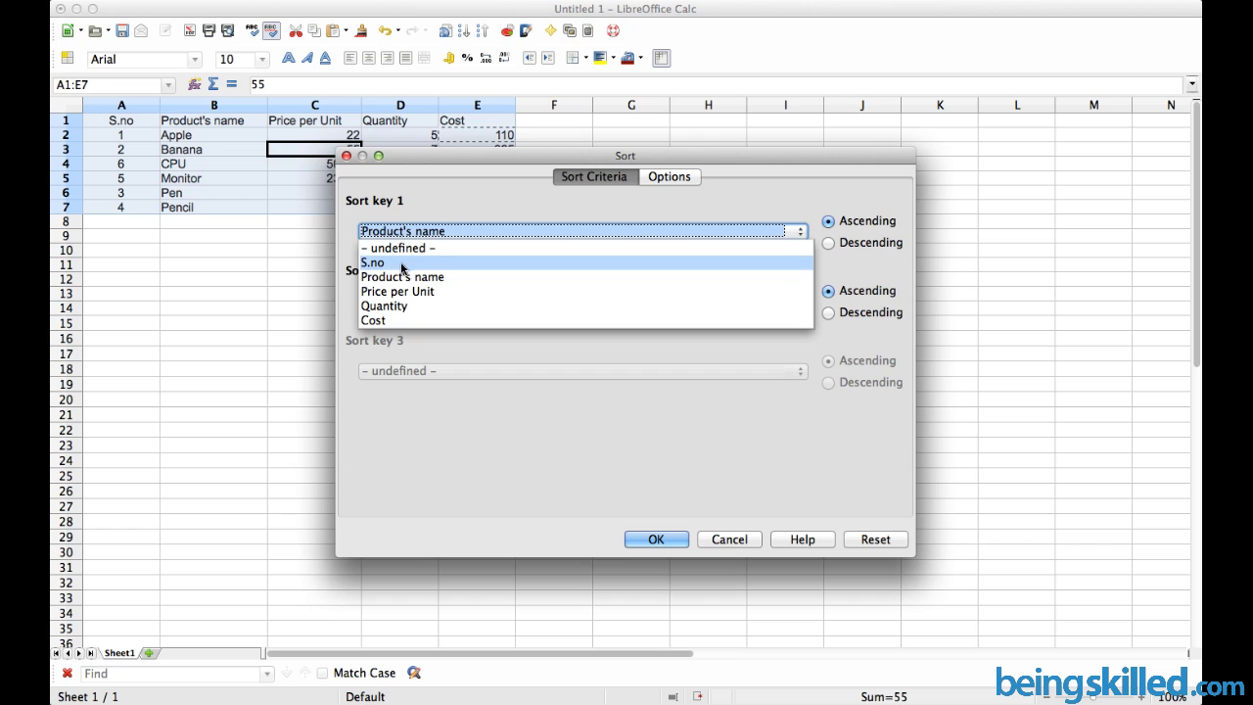
left_click(415, 280)
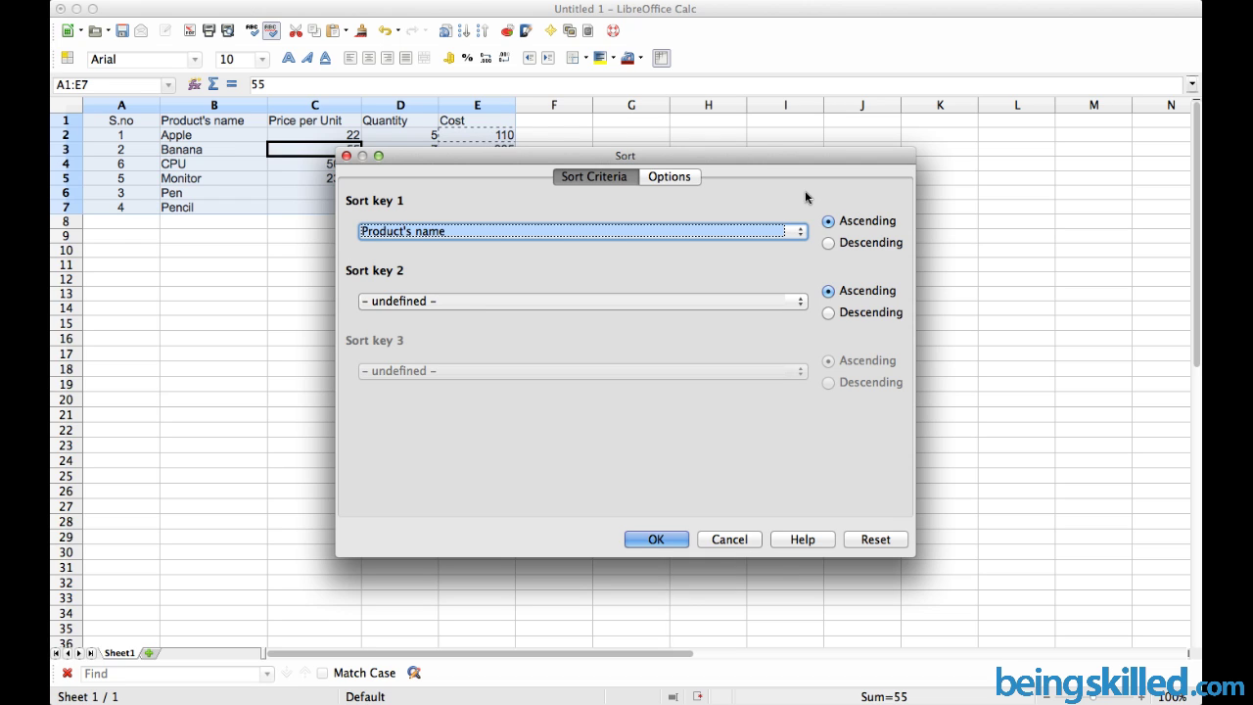
left_click(842, 249)
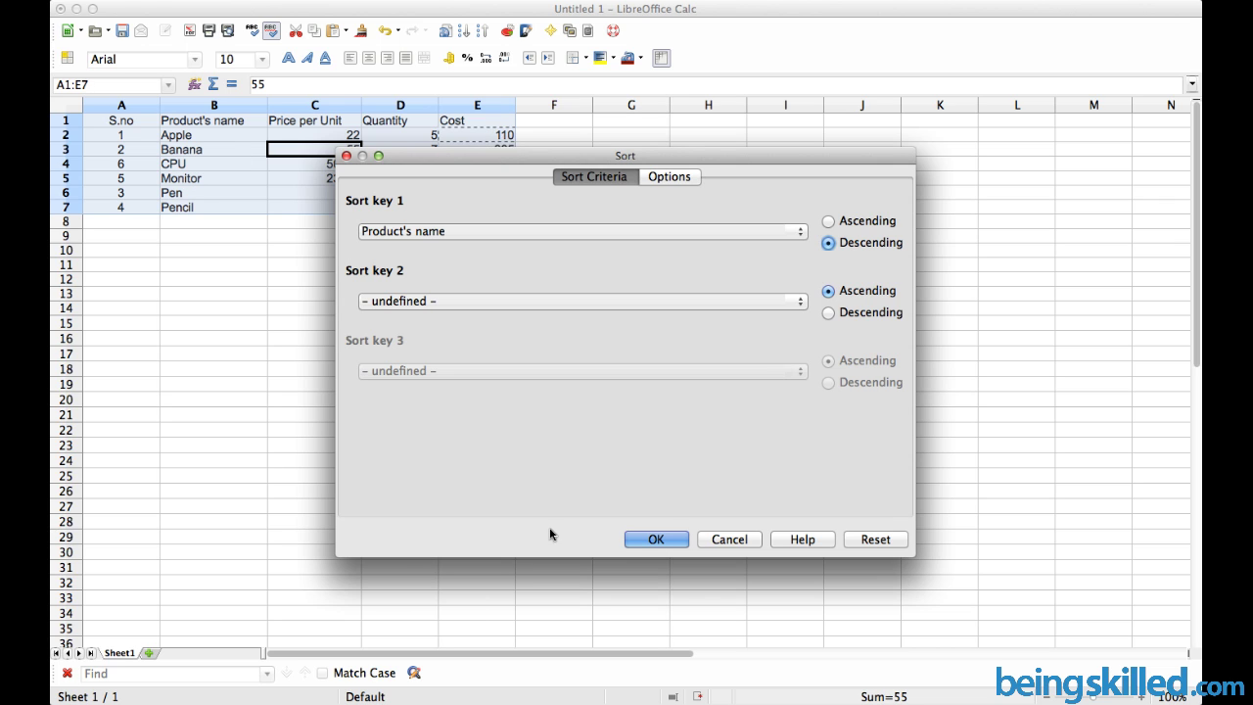
left_click(652, 539)
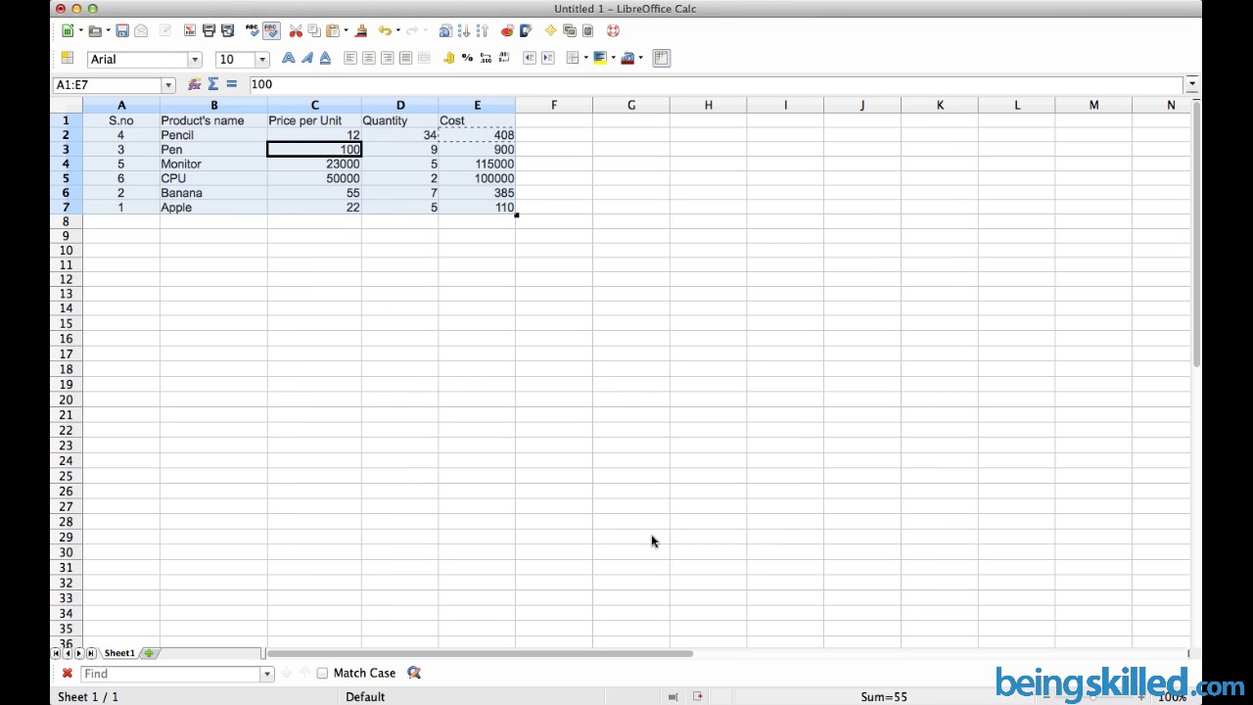
- Practise selecting rows and cells in the sorted table, finishing on the Price per Unit column C1:C7
left_click(219, 150)
key("Up")
key("Up")
left_click_drag(222, 182, 520, 212)
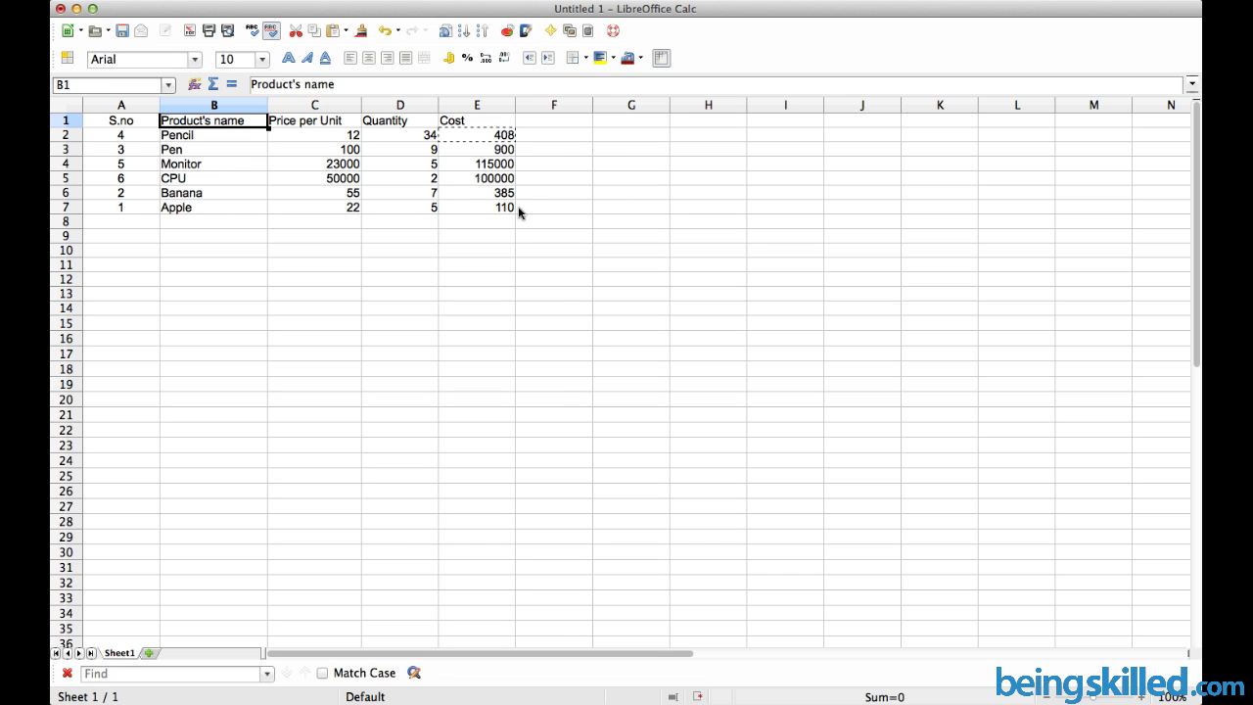
left_click(238, 193)
mouse_move(211, 119)
left_mouse_down()
mouse_move(225, 166)
mouse_move(210, 117)
left_mouse_up()
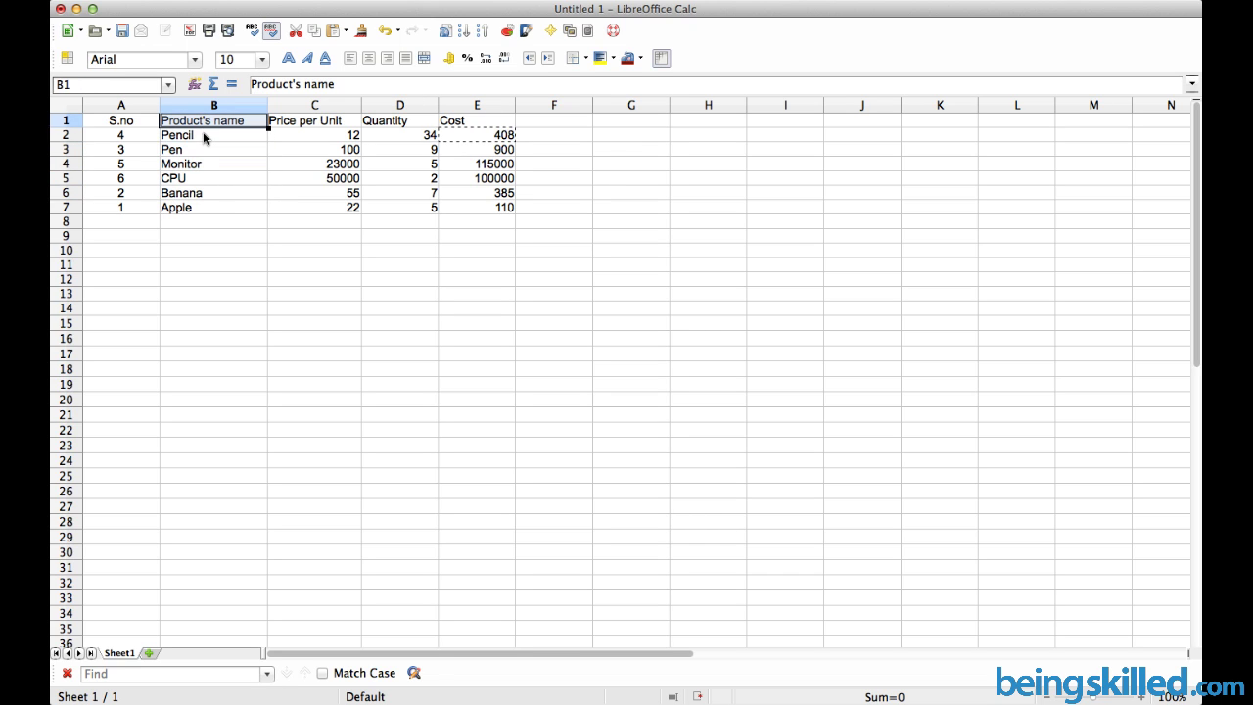
left_click(205, 137)
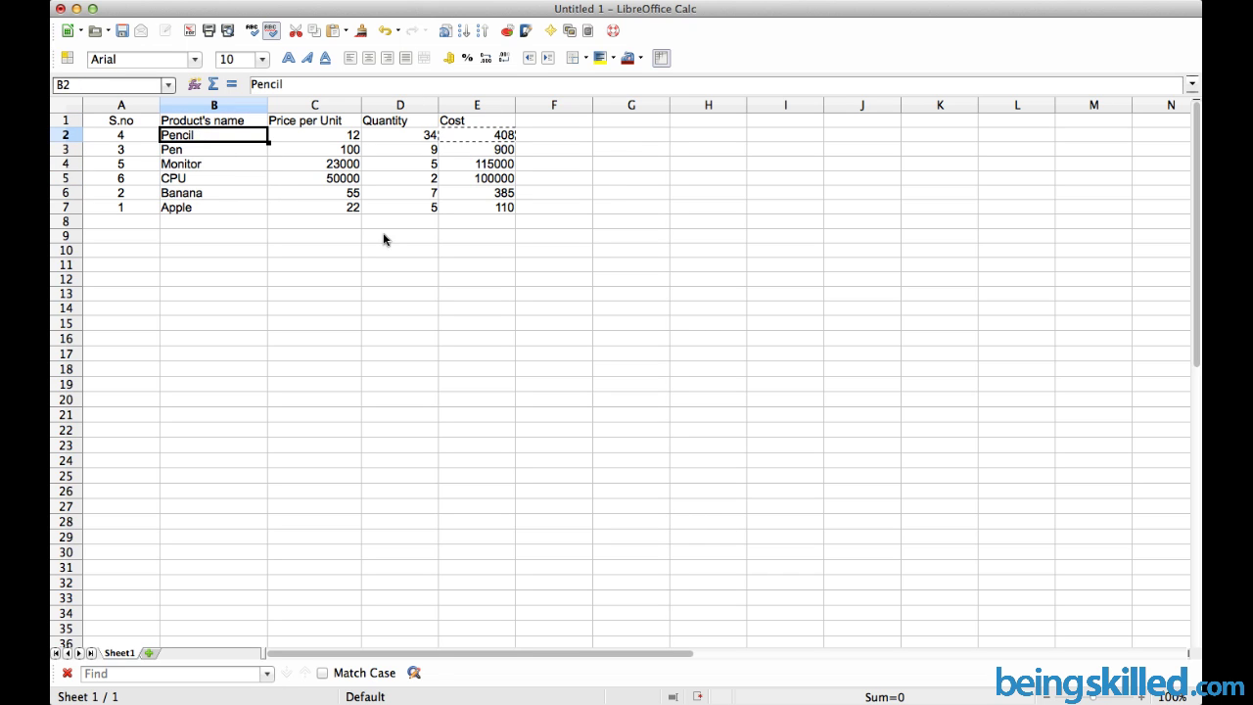
left_click_drag(121, 150, 488, 151)
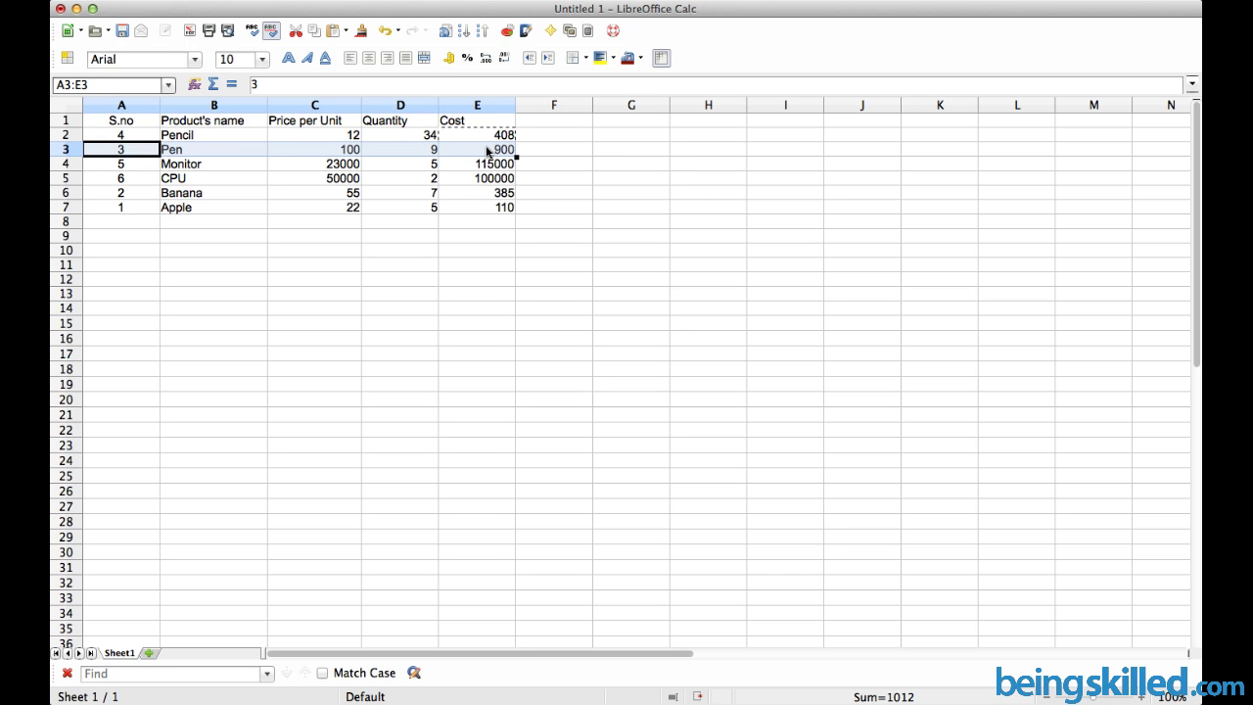
left_click(217, 141)
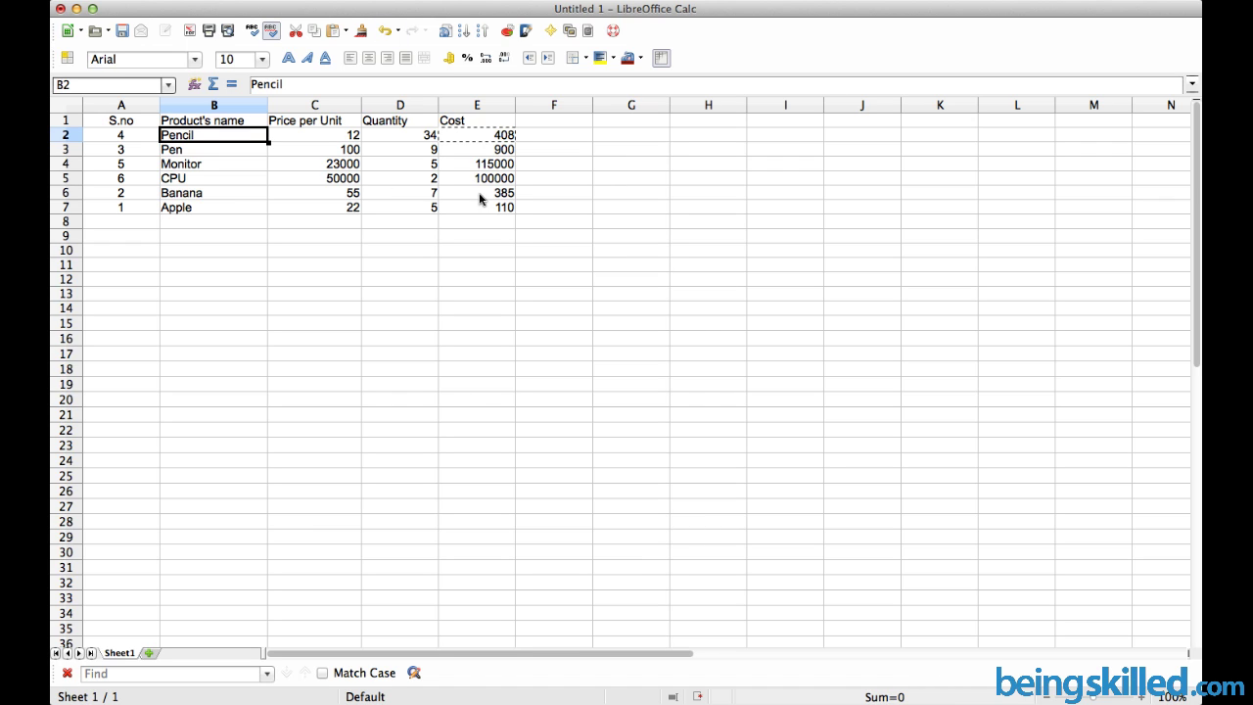
left_click_drag(341, 125, 344, 212)
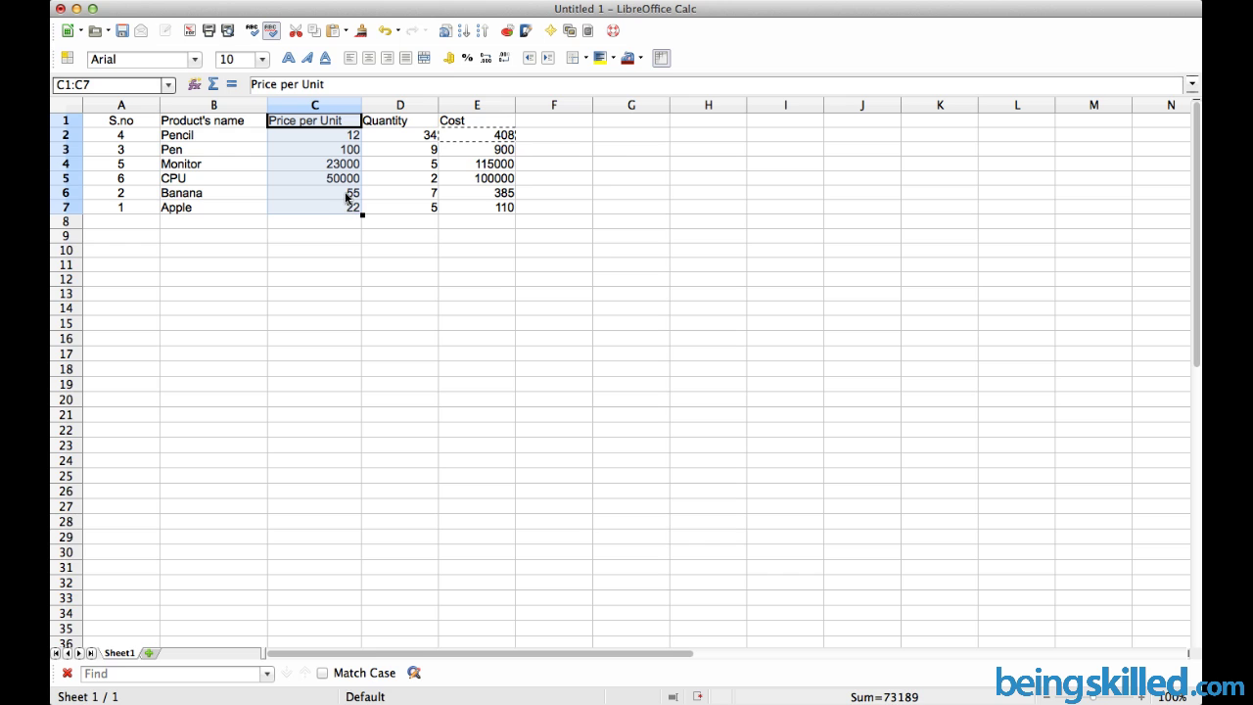
- Cancel the sort-range prompt for the lone price column and select the whole product table instead
left_click(380, 0)
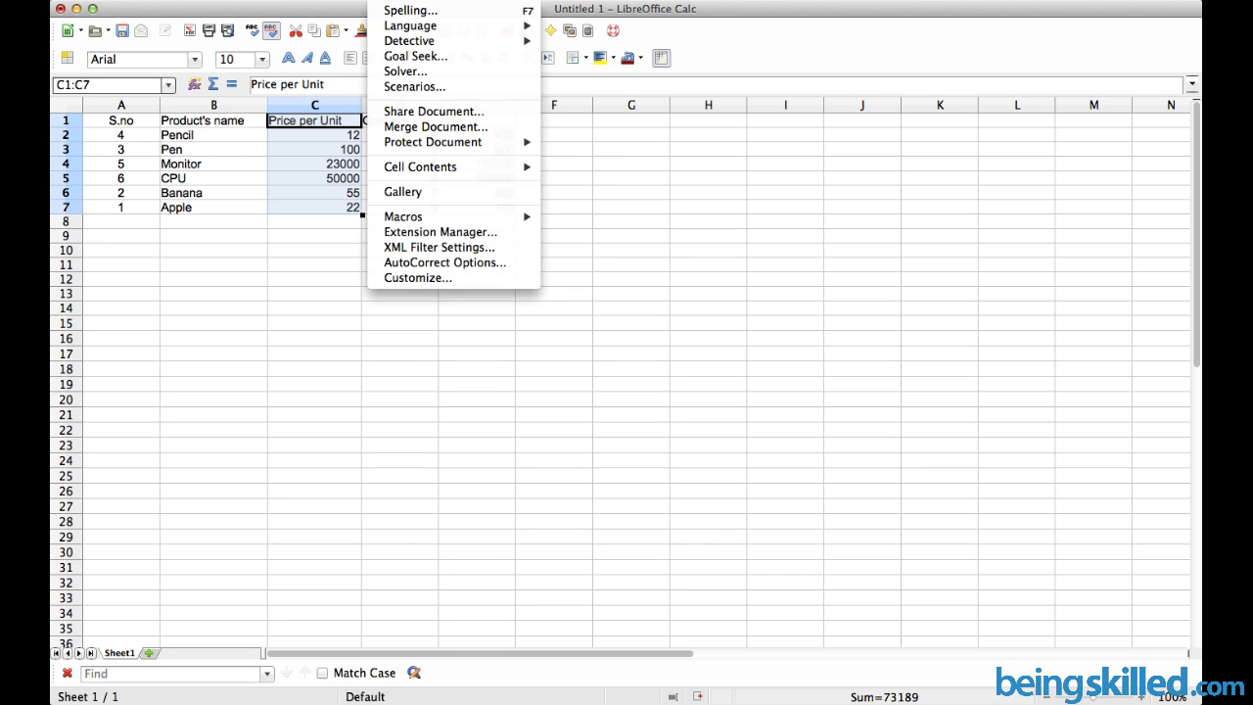
mouse_move(431, 0)
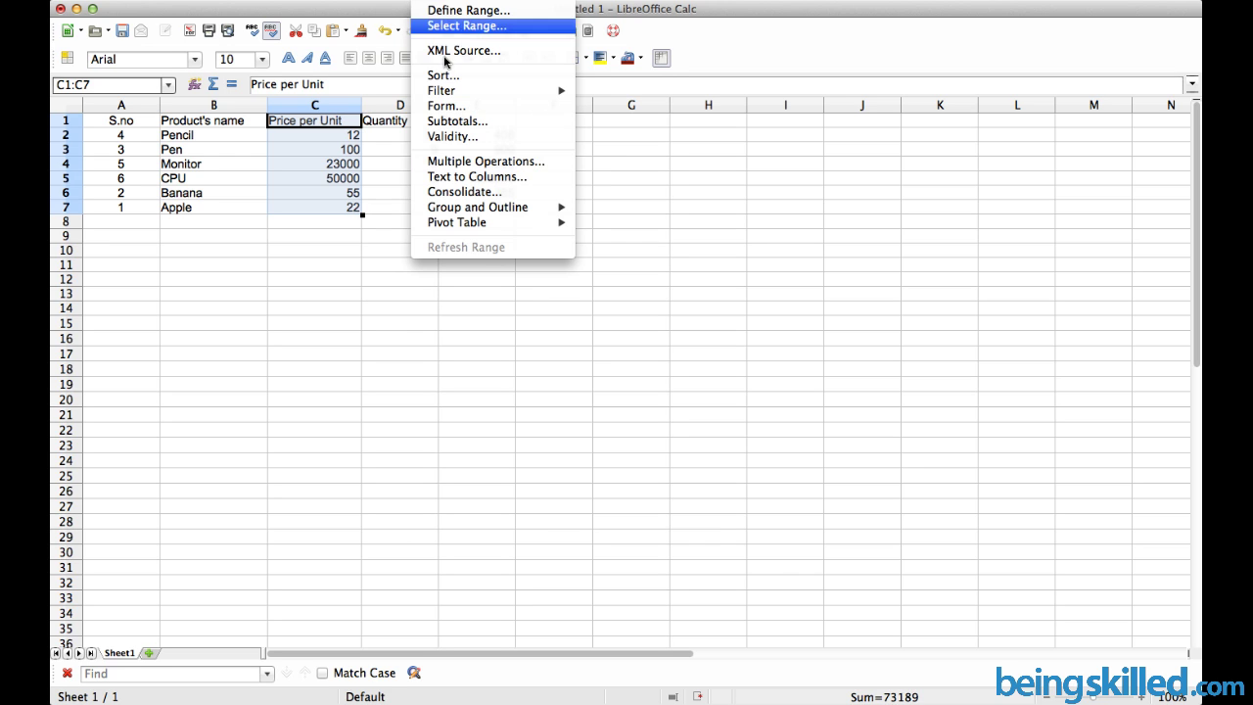
left_click(445, 77)
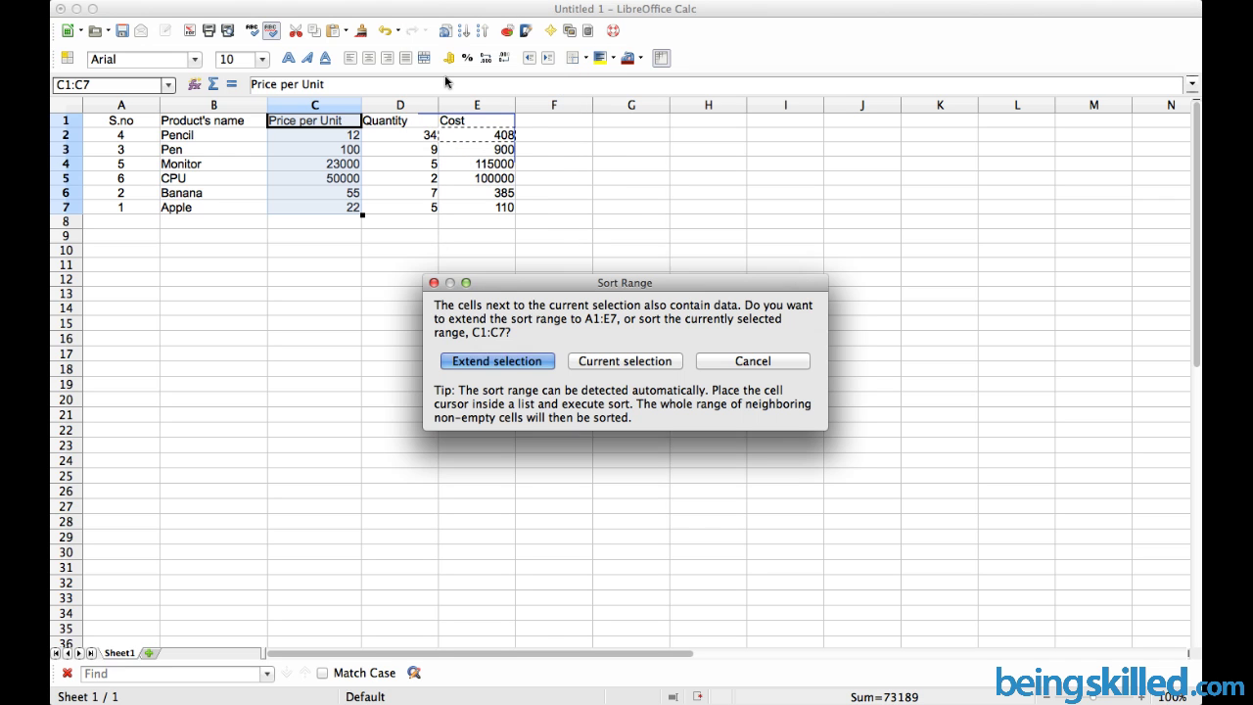
left_click(780, 361)
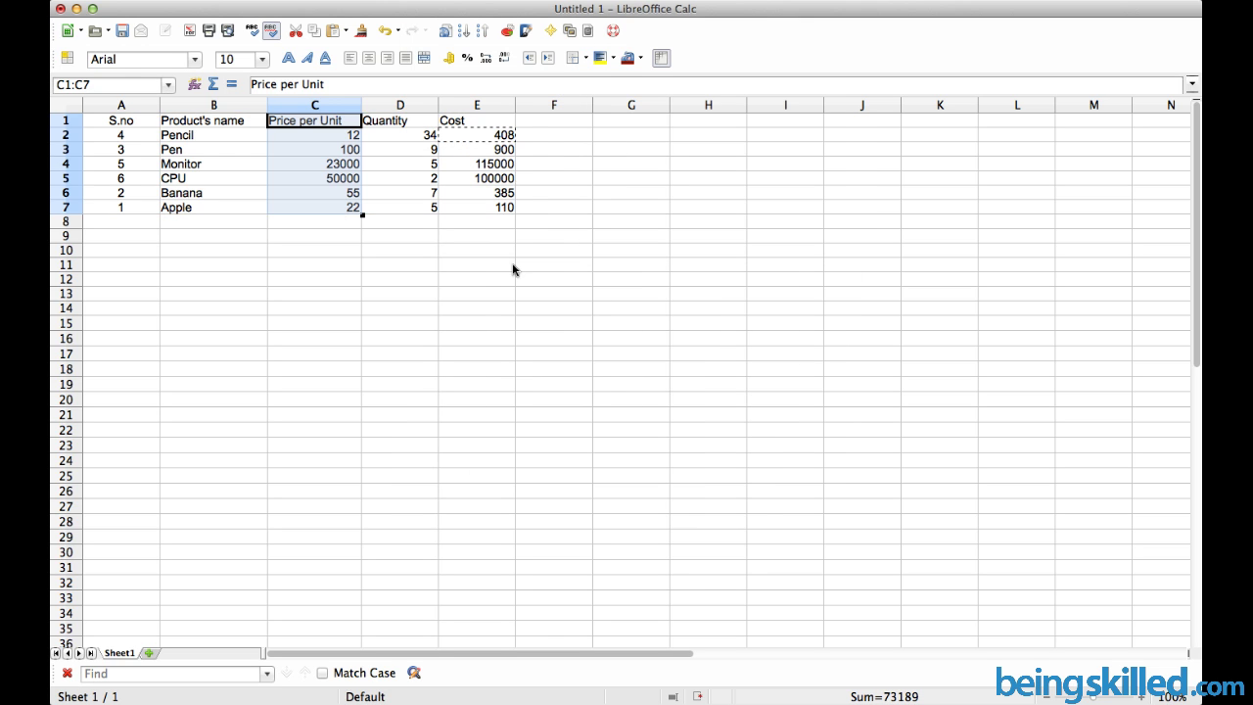
left_click(513, 270)
left_click_drag(511, 209, 201, 120)
left_click_drag(103, 120, 496, 216)
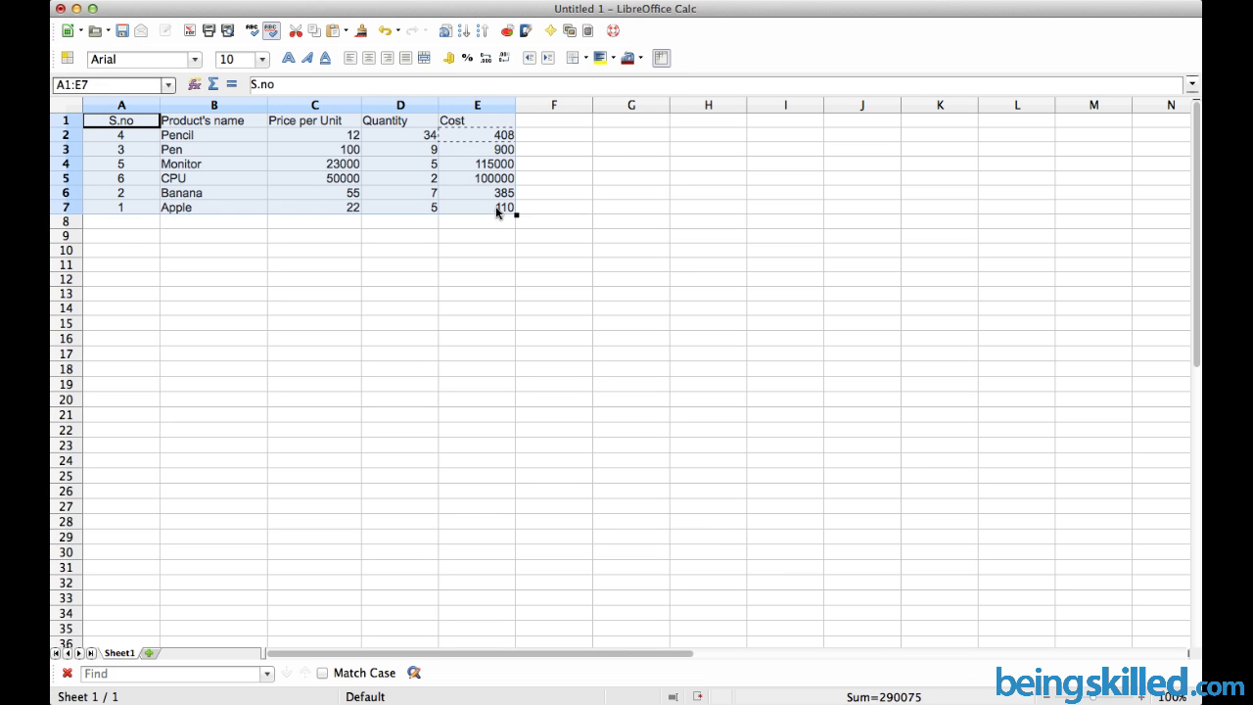
- Sort the table by Price per Unit in descending order
left_click(431, 0)
left_click(467, 75)
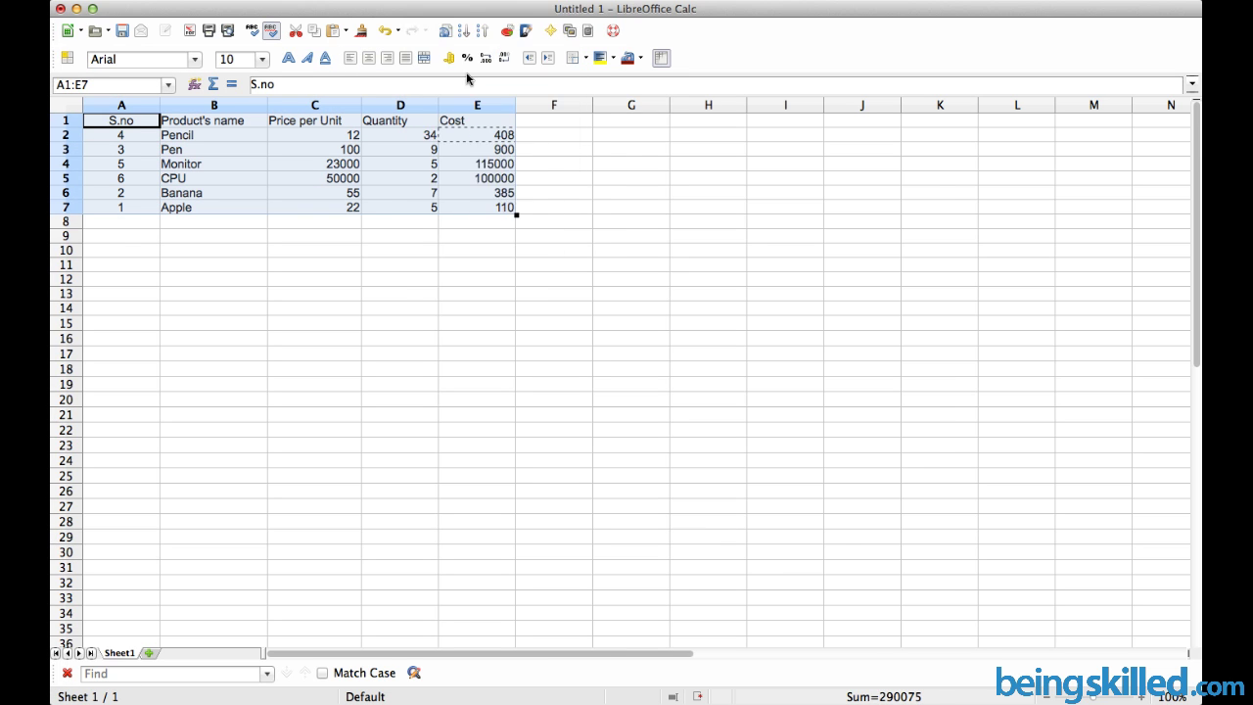
left_click(554, 232)
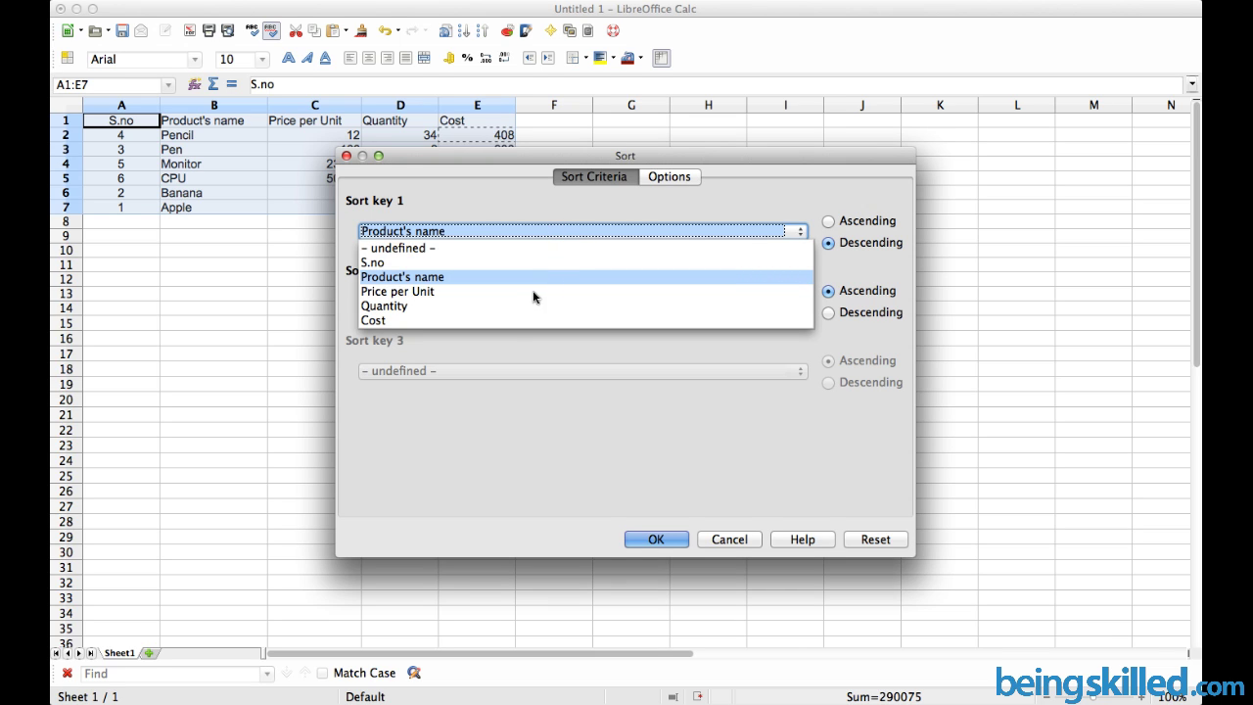
left_click(402, 292)
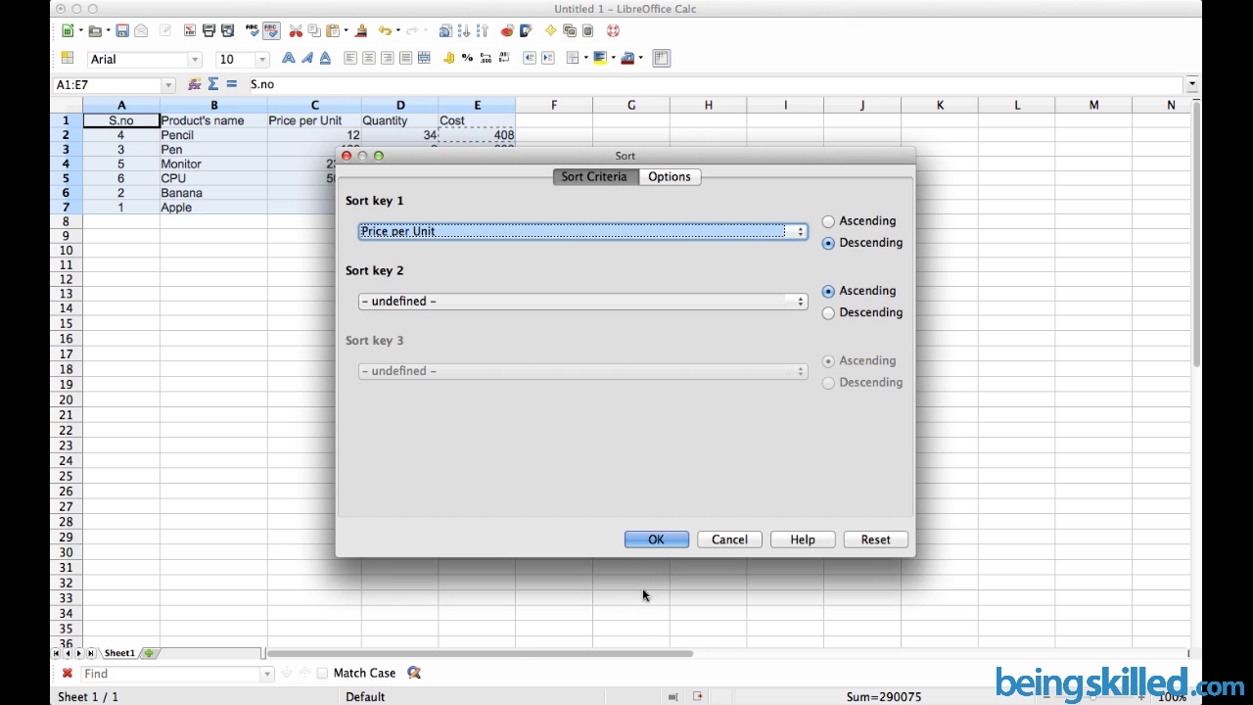
left_click(656, 540)
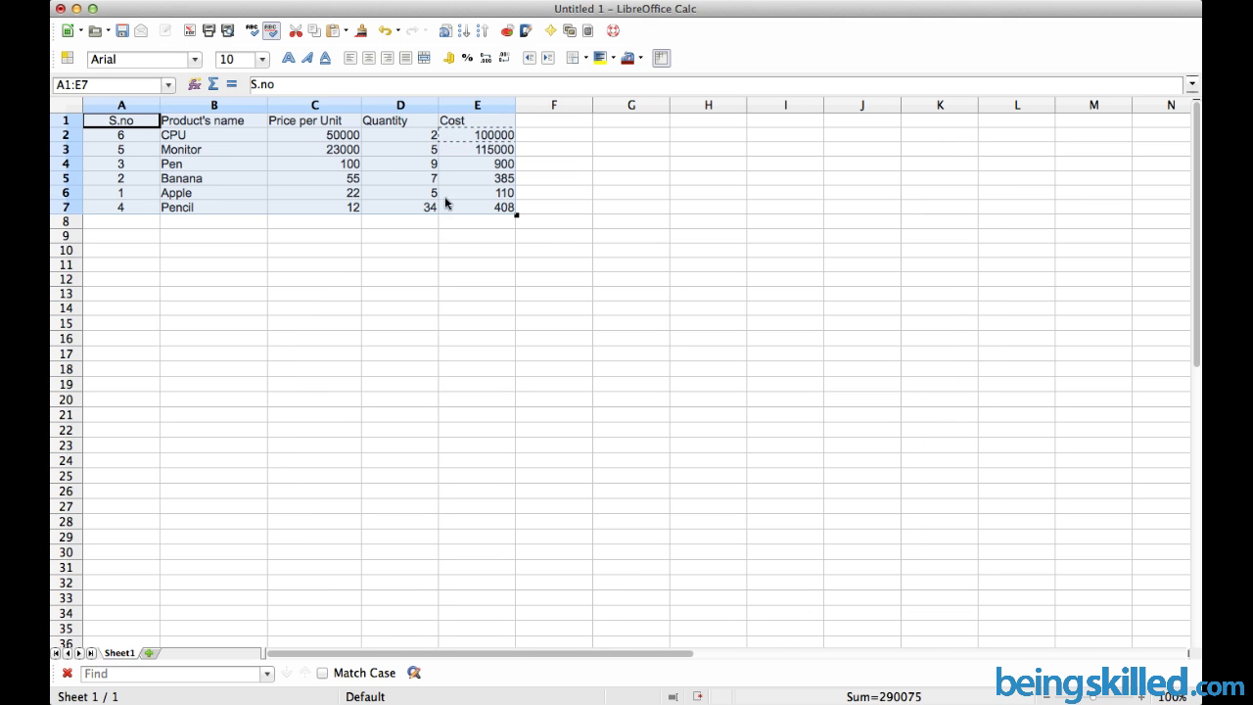
- Check the prices in column C now run from highest to lowest, then reselect A1:E7
left_click(384, 137)
key("Left")
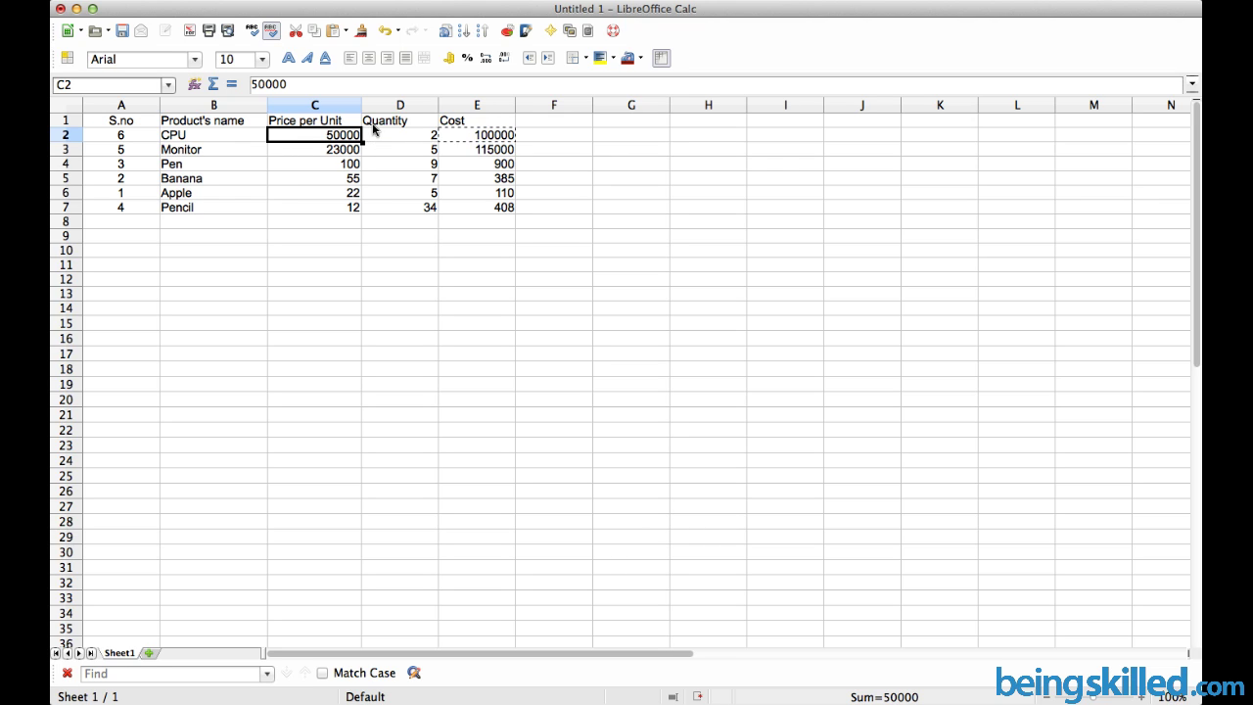
left_click_drag(349, 140, 351, 213)
left_click(350, 211)
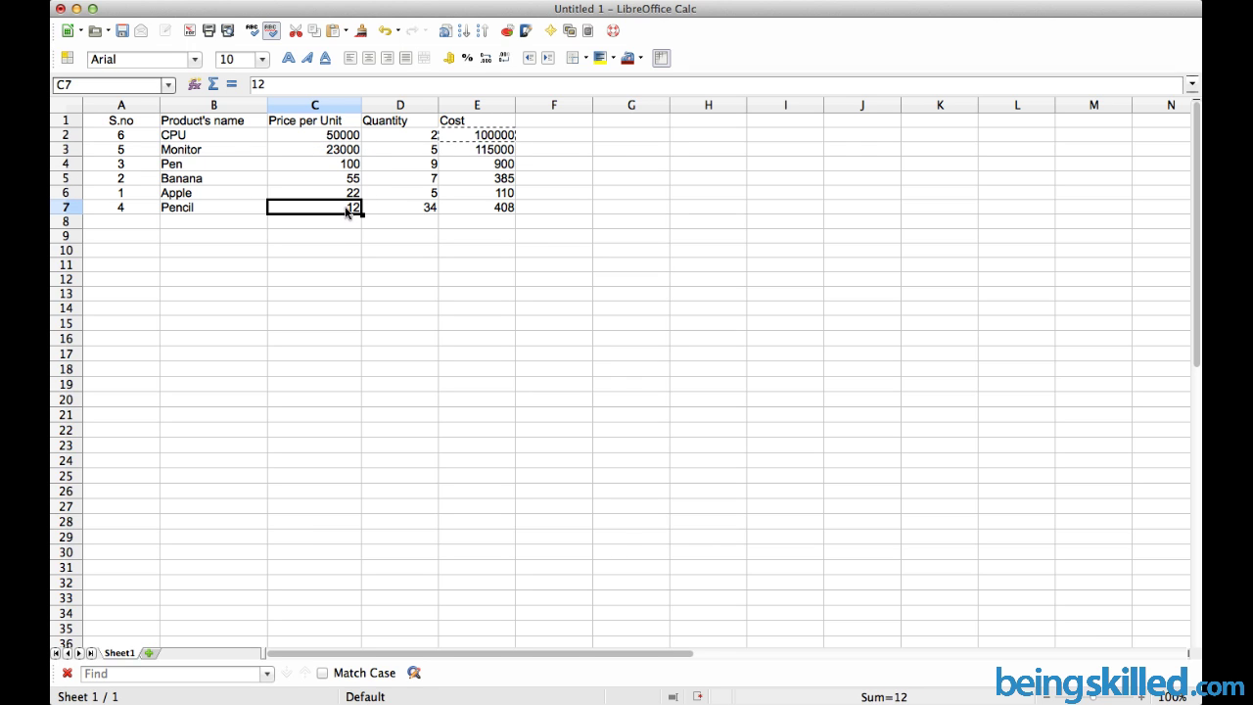
left_click_drag(504, 209, 120, 3)
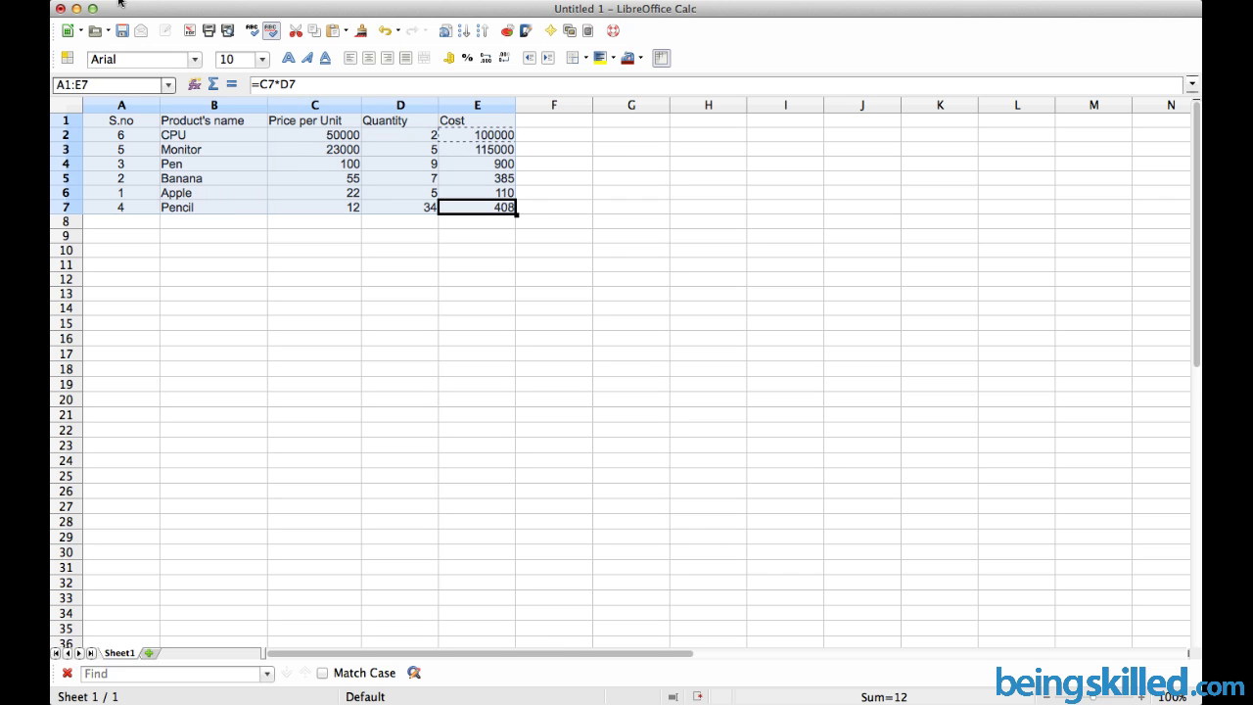
- Re-sort the table by Price per Unit in ascending order
left_click(436, 0)
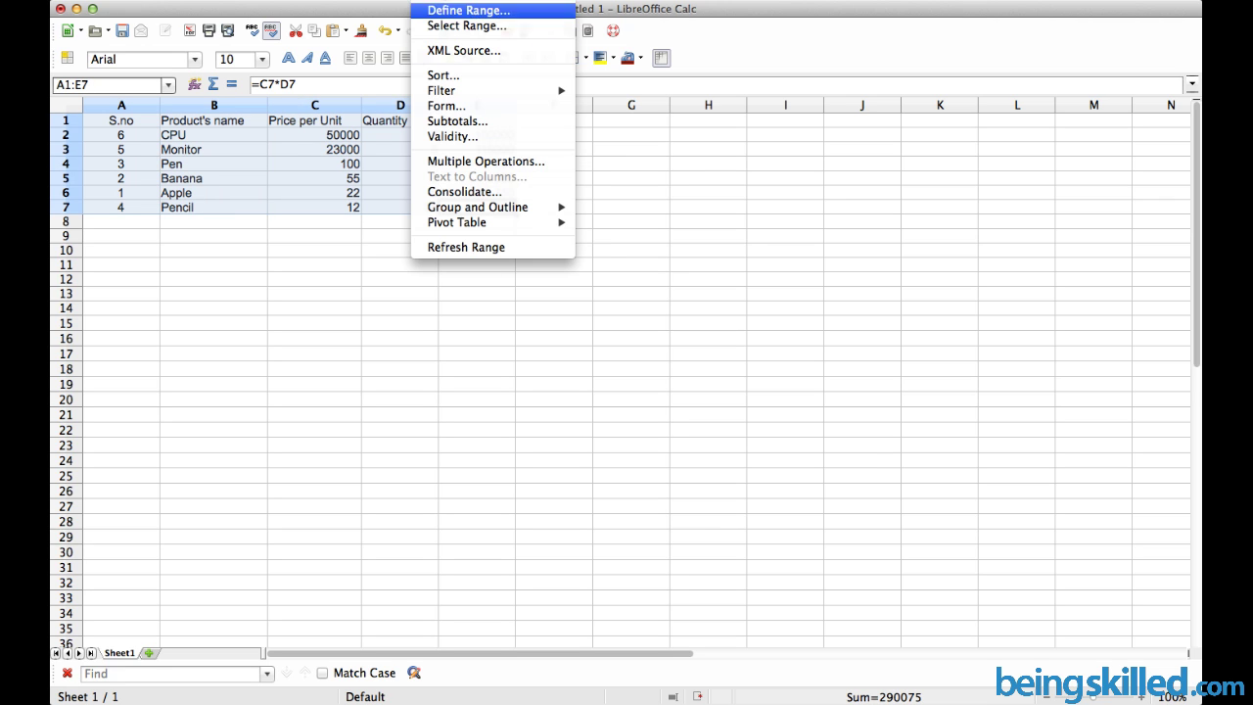
left_click(443, 77)
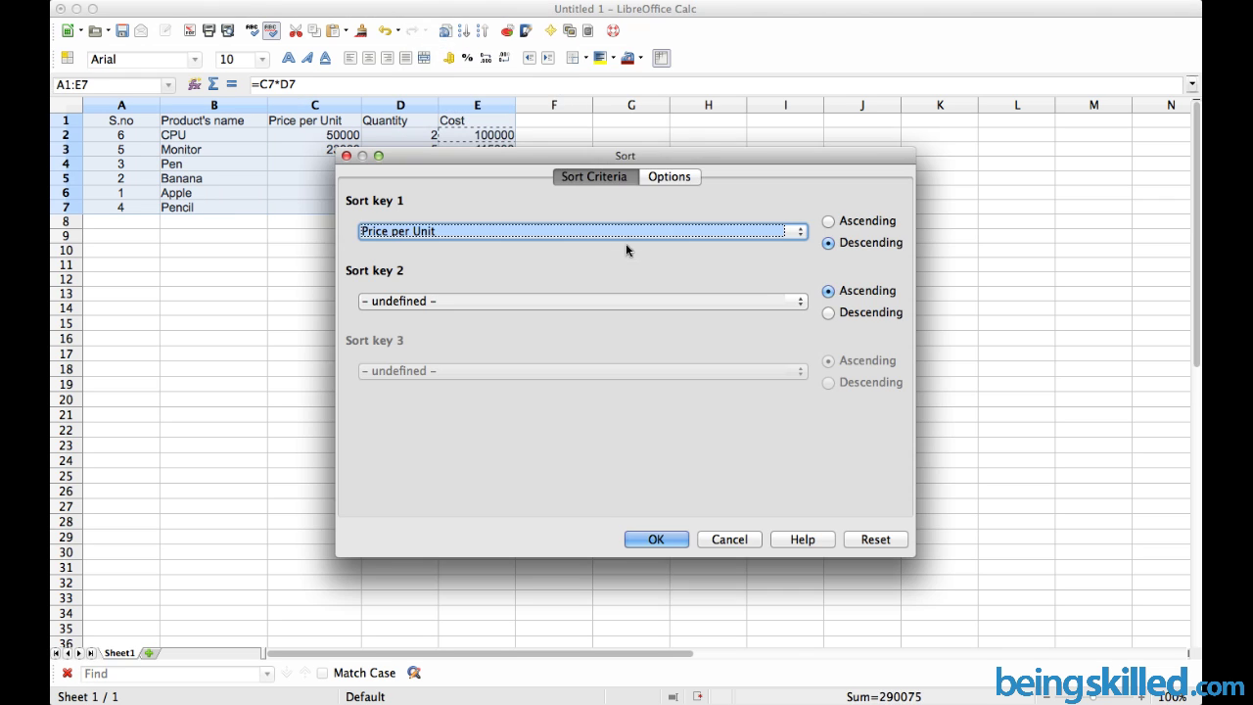
left_click(855, 225)
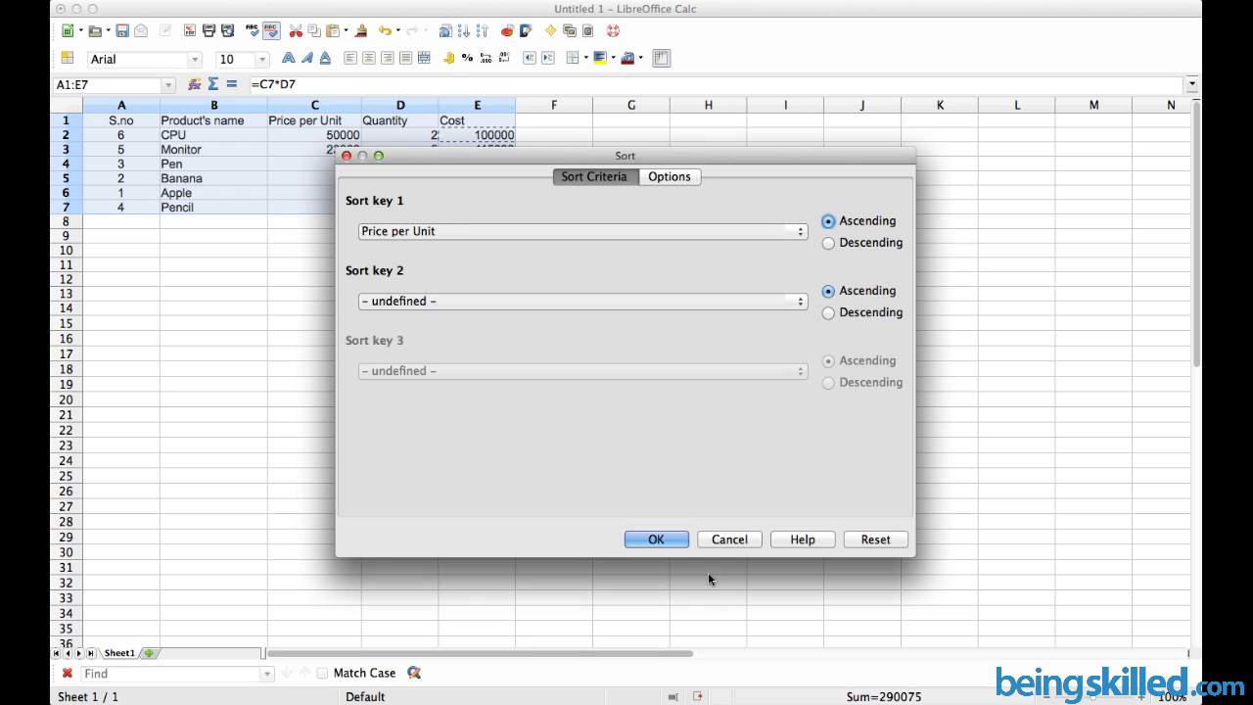
left_click(654, 539)
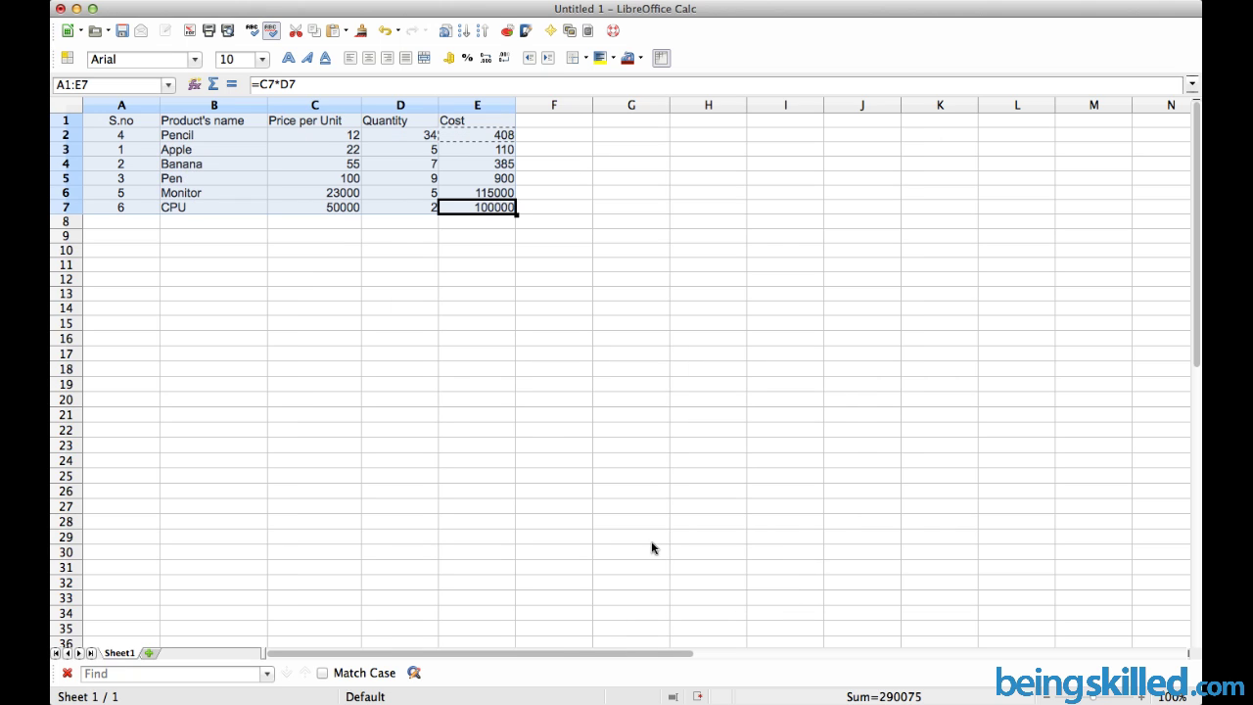
- Inspect the new price order and Cost column, then select the whole table with Ctrl+*
left_click(372, 167)
left_click_drag(340, 135, 357, 195)
left_click(477, 179)
left_click_drag(471, 124, 516, 198)
left_click(436, 0)
key("Escape")
left_click(396, 224)
key("ctrl+KP_Multiply")
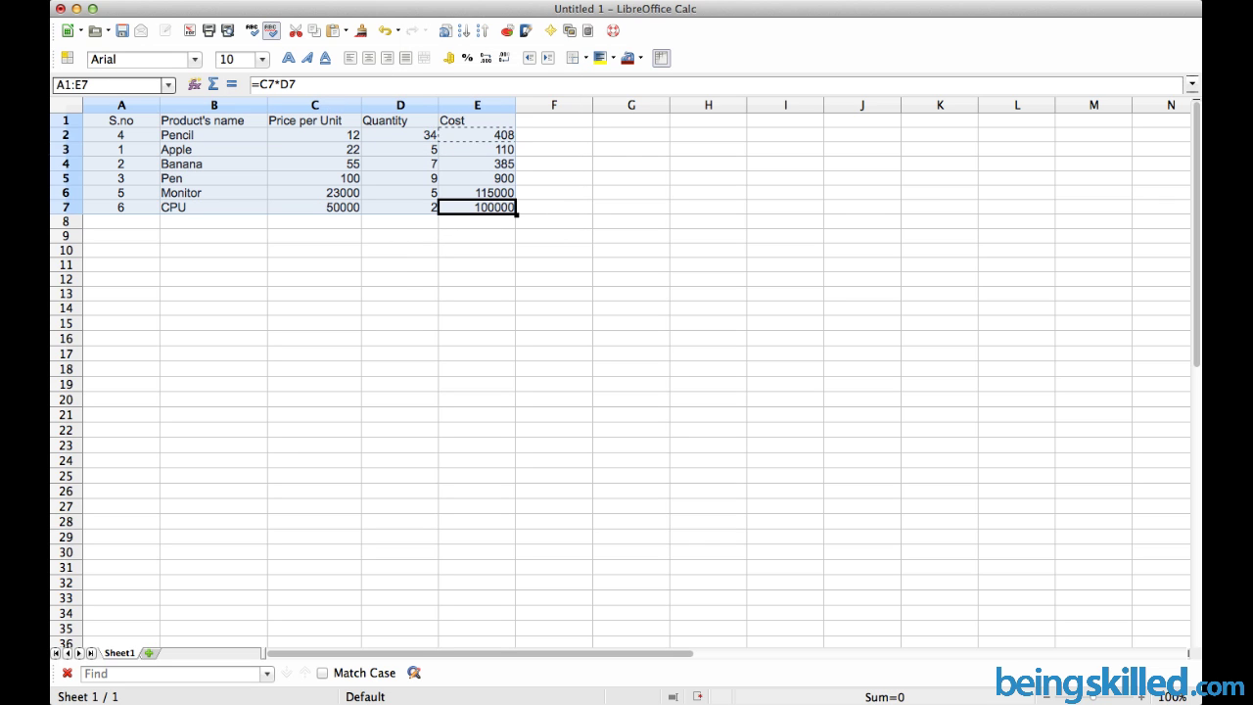
- Sort the table with Sort key 1 set to Cost, Descending
left_click(436, 0)
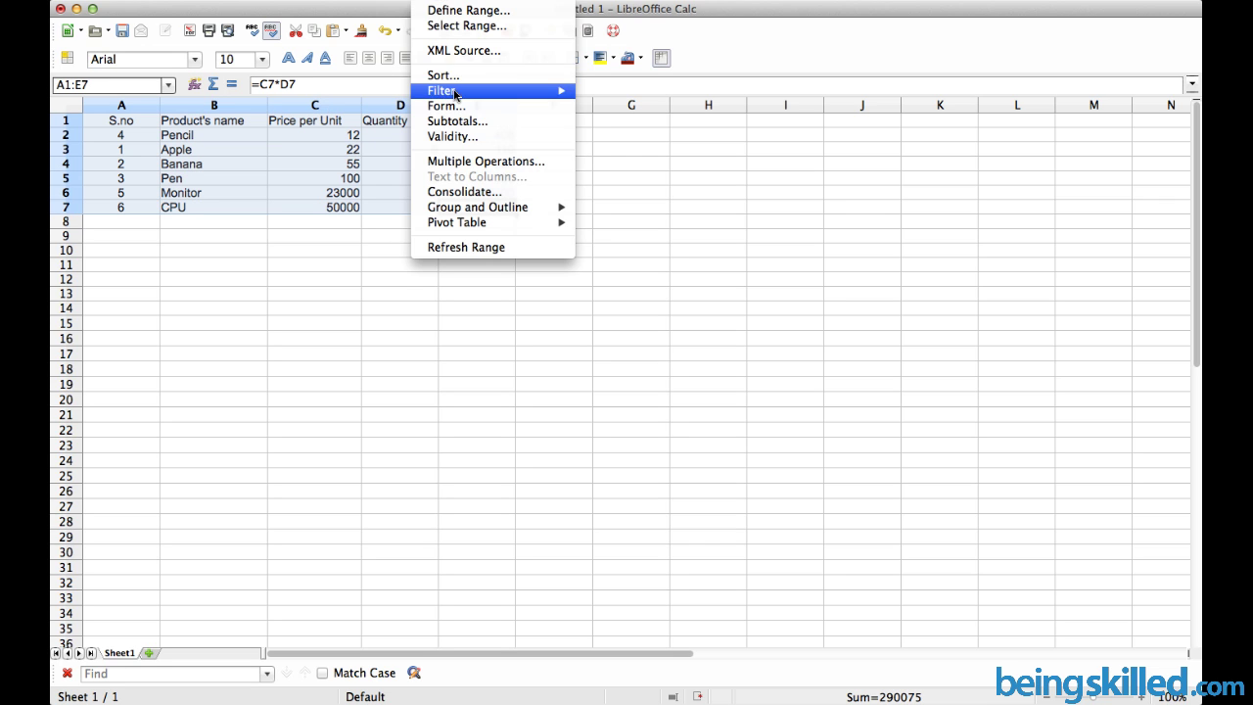
left_click(455, 72)
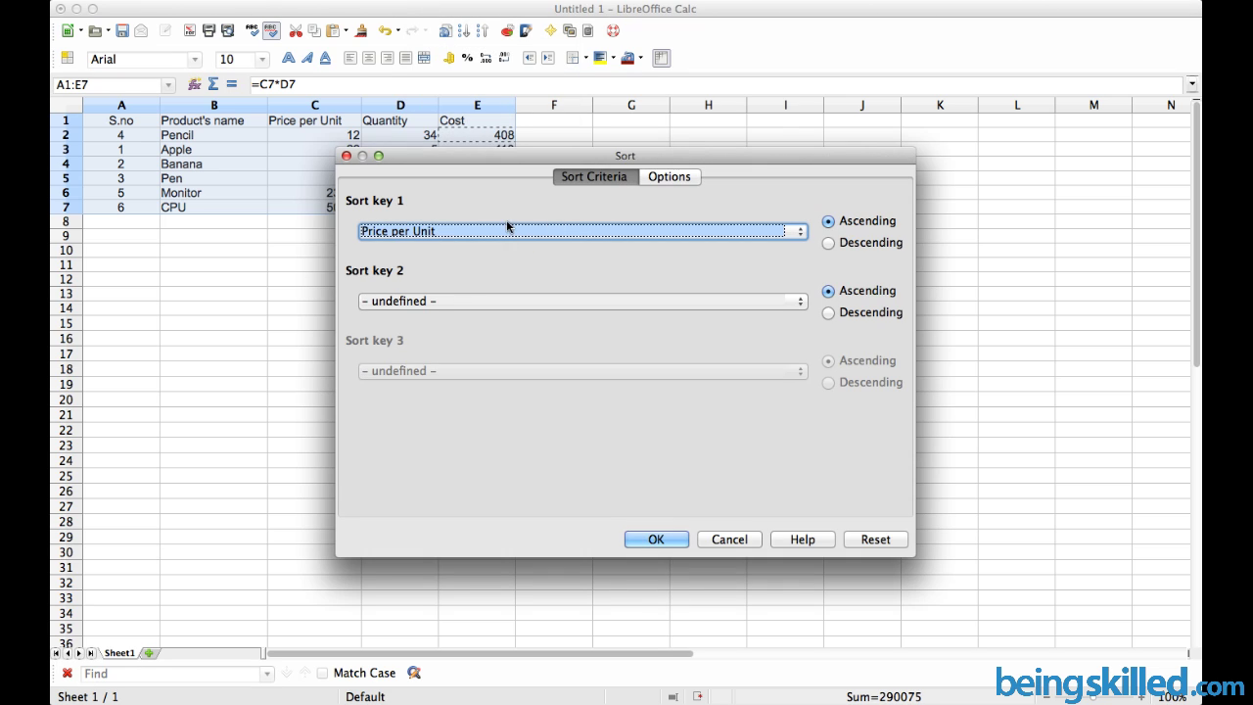
left_click(447, 235)
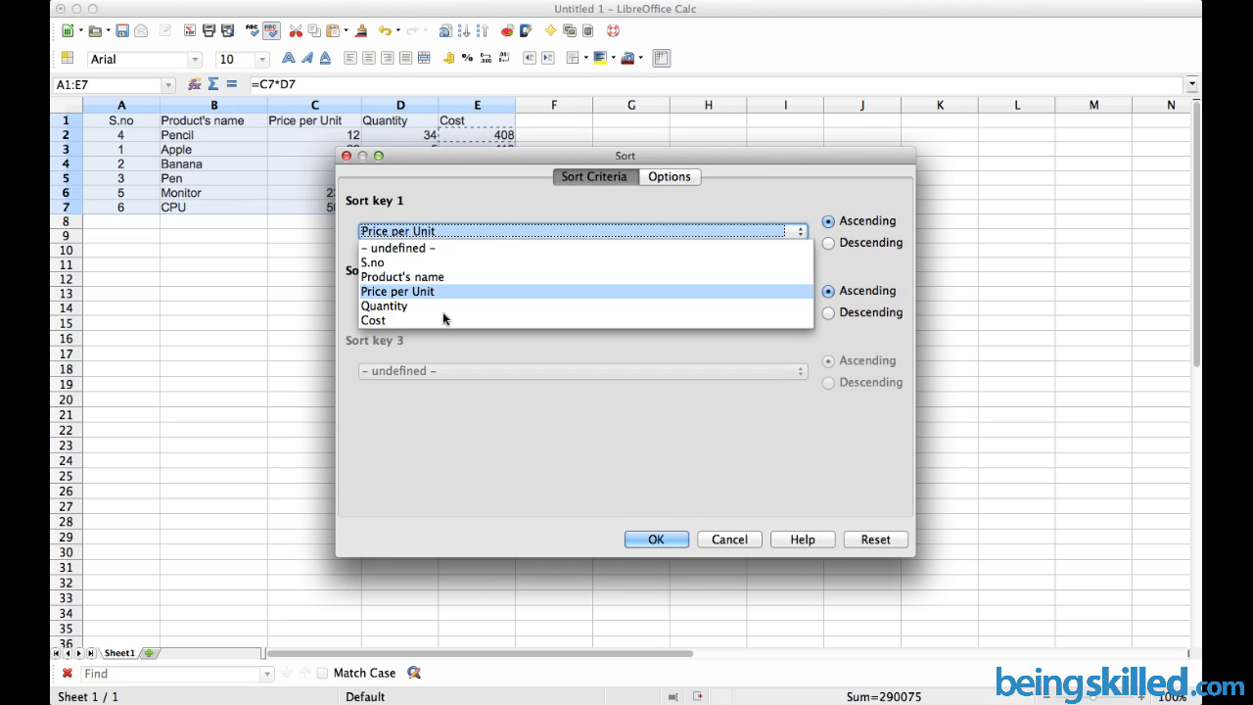
left_click(377, 326)
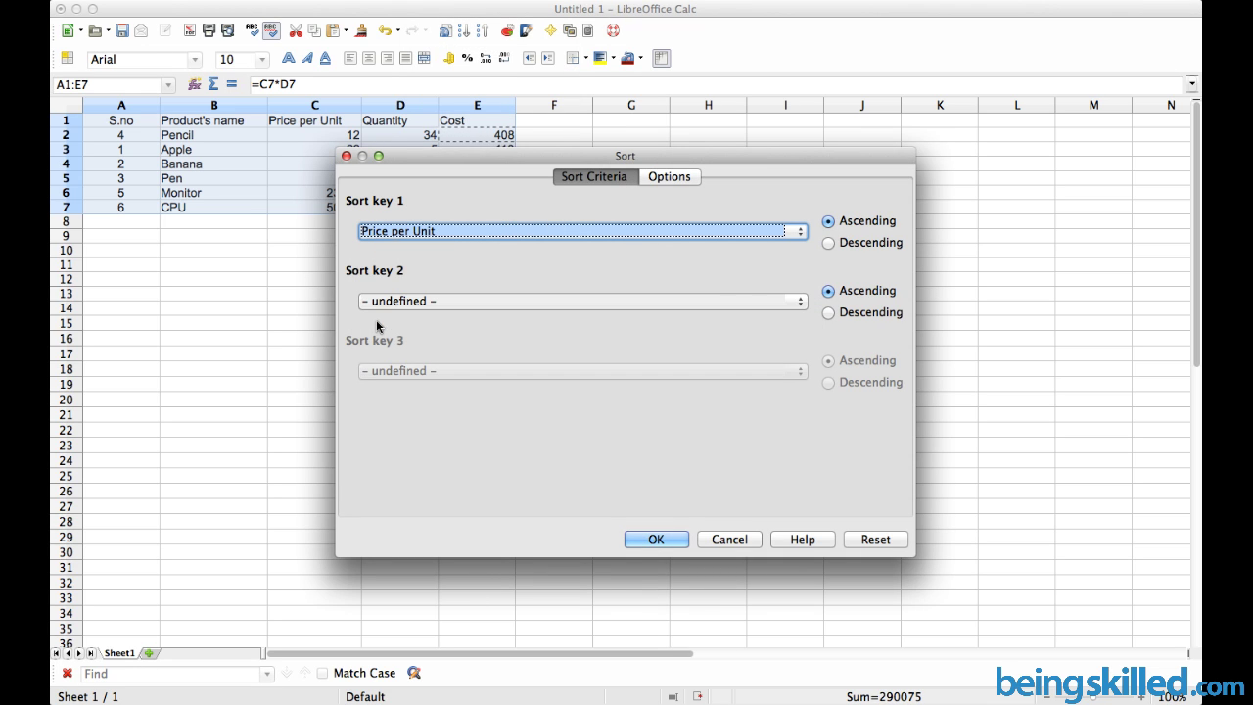
left_click(855, 246)
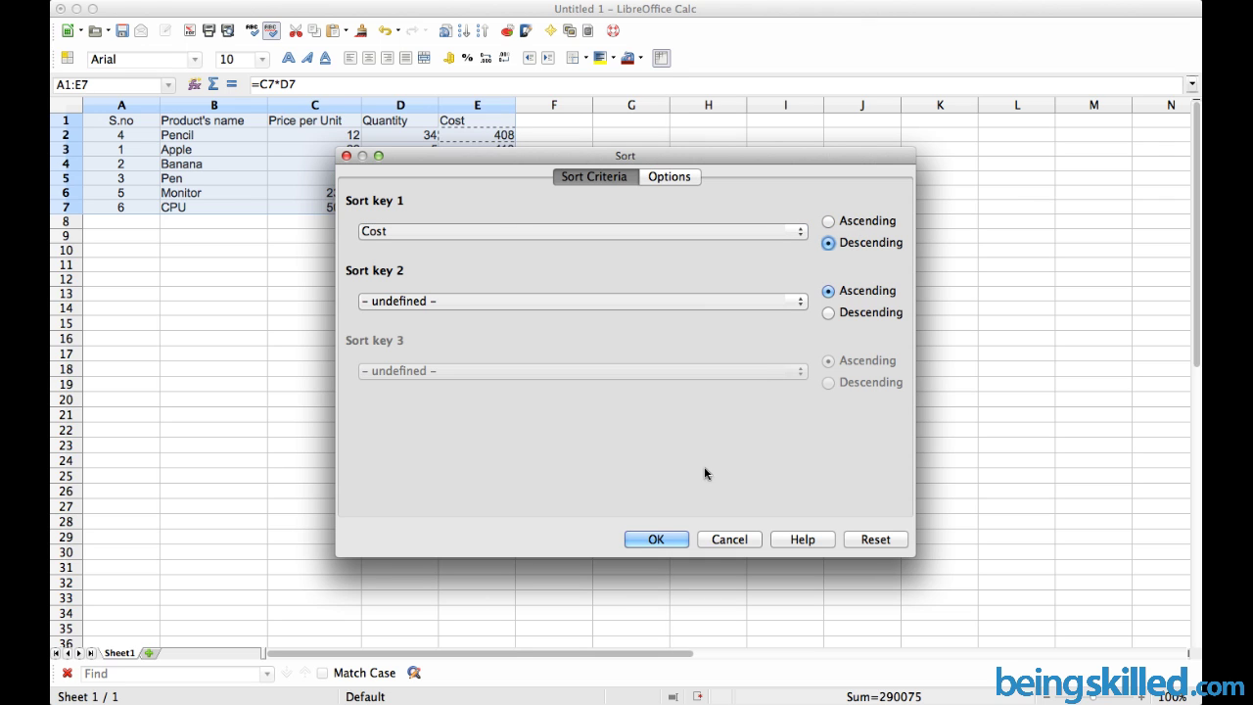
left_click(651, 539)
- Verify Monitor at 115000 is top and Apple bottom, then select headings B1:E1
left_click(465, 164)
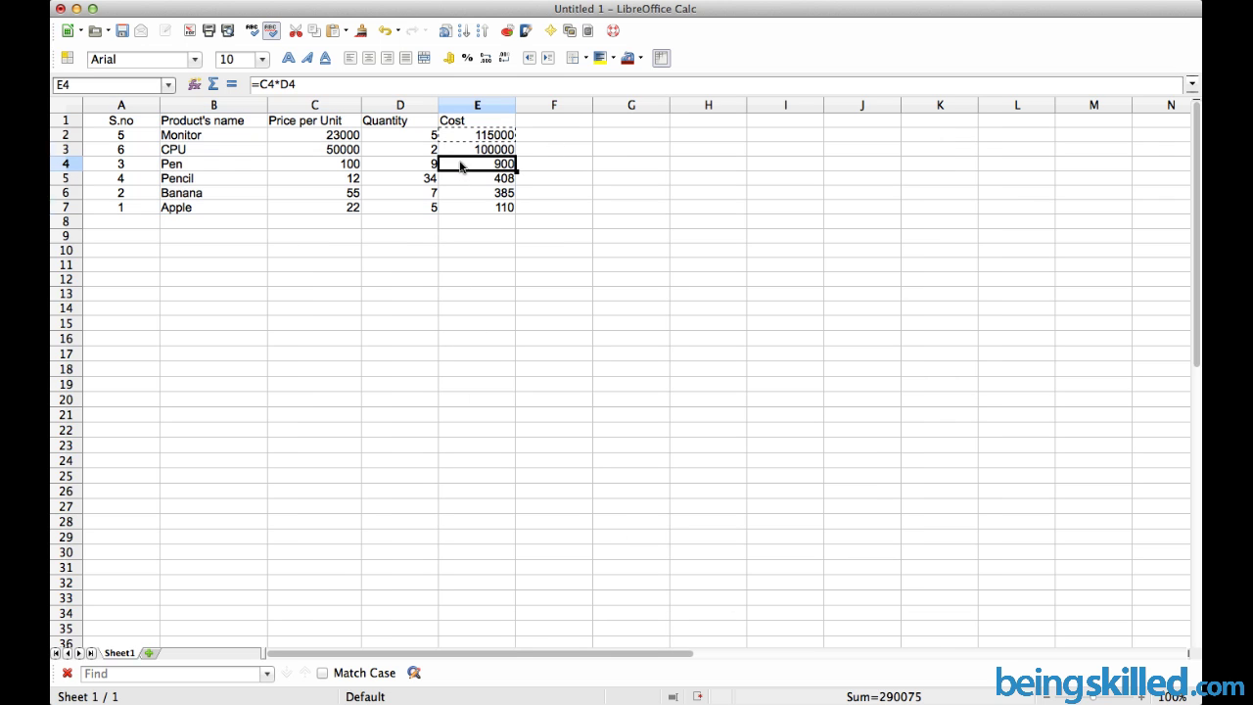
left_click_drag(491, 136, 133, 142)
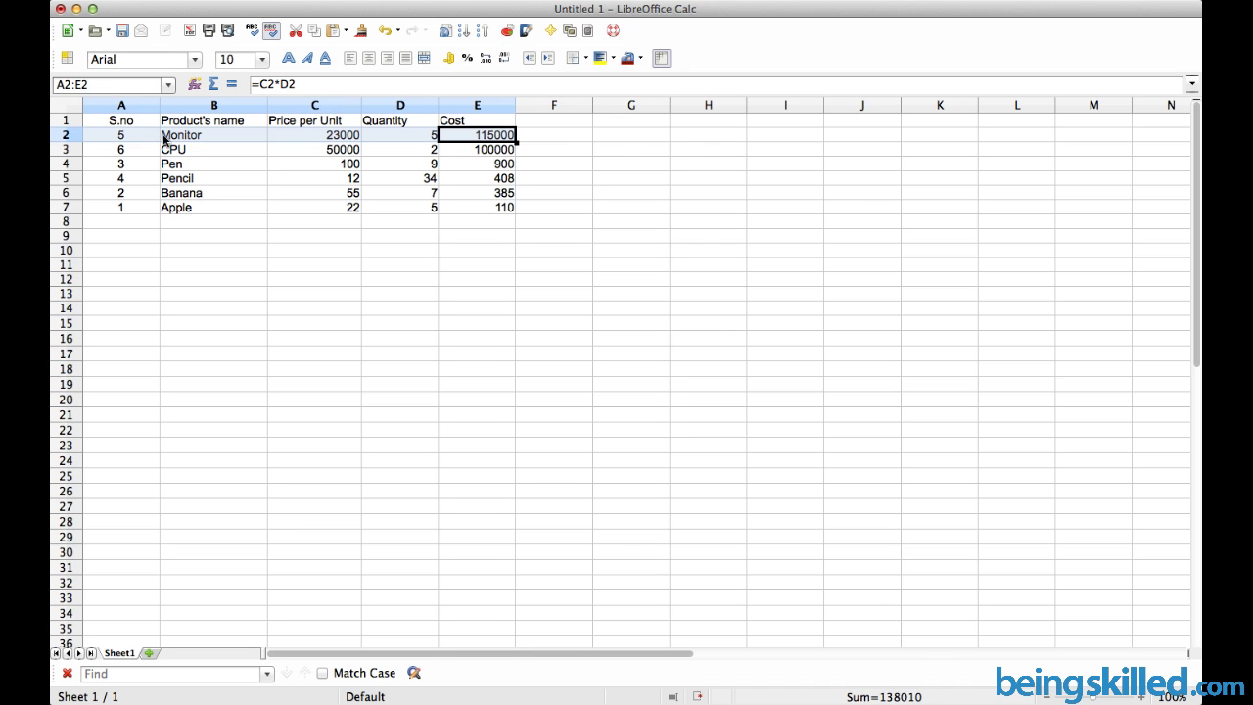
left_click(474, 136)
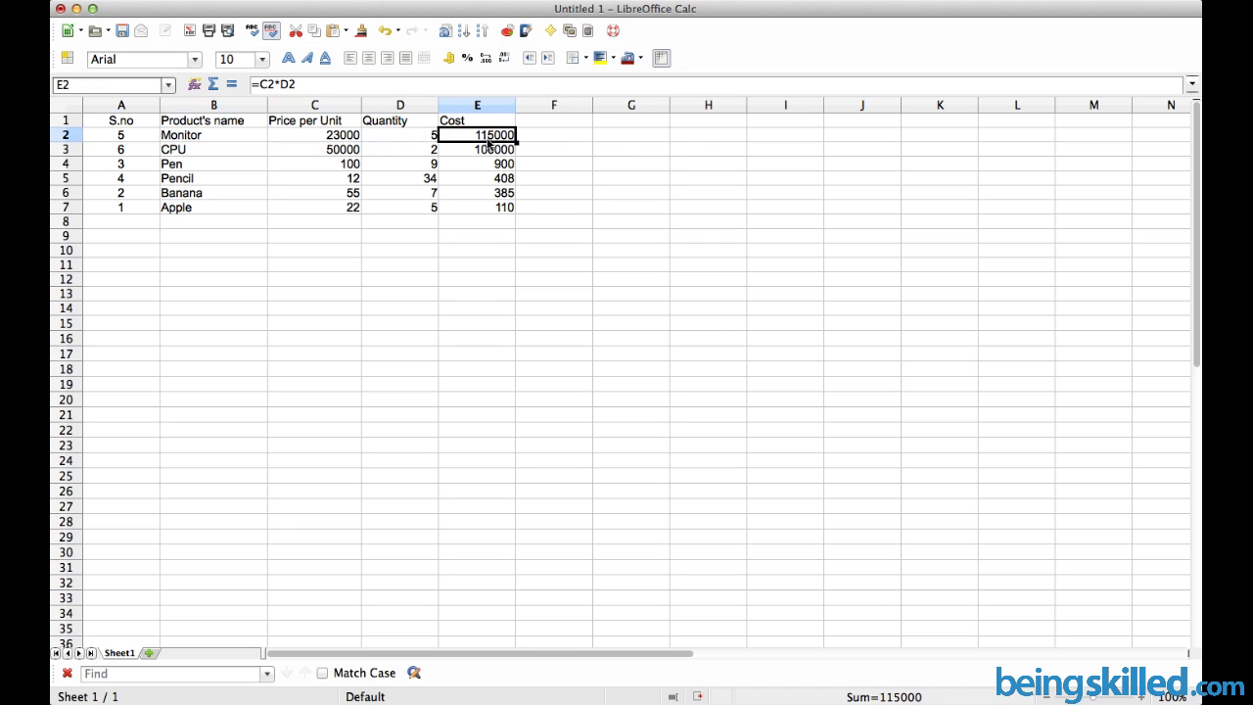
left_click_drag(494, 208, 125, 211)
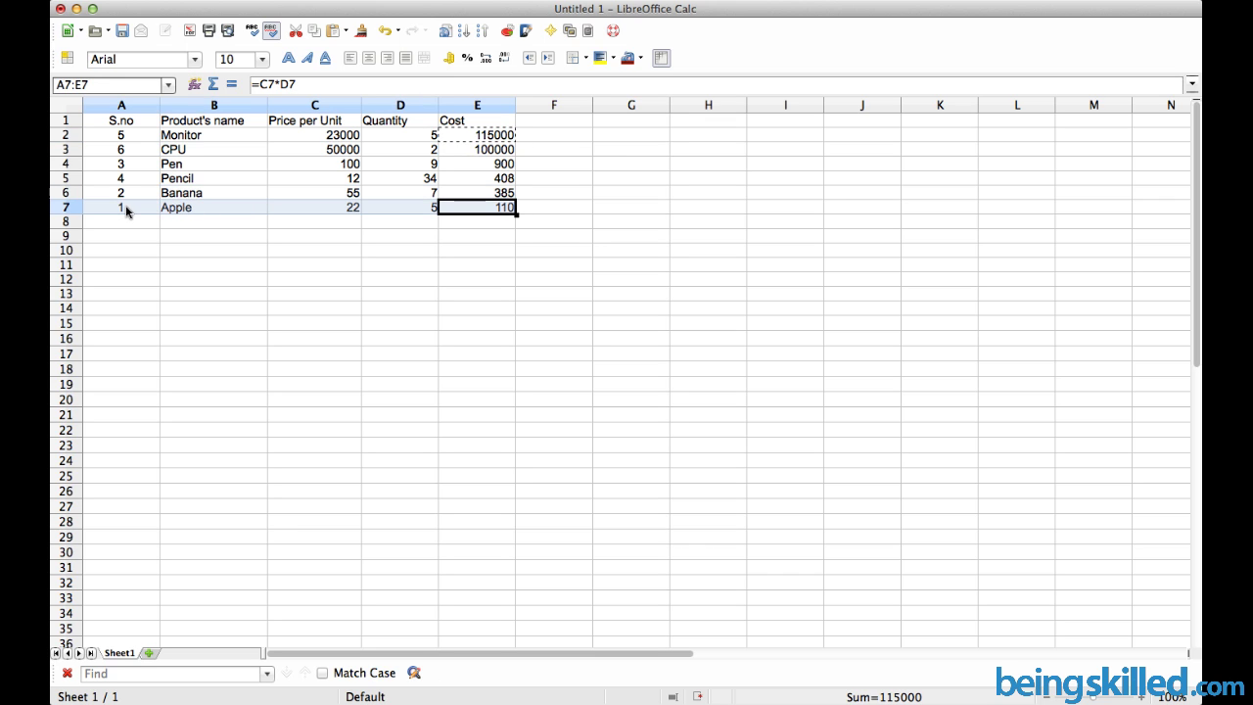
left_click(428, 222)
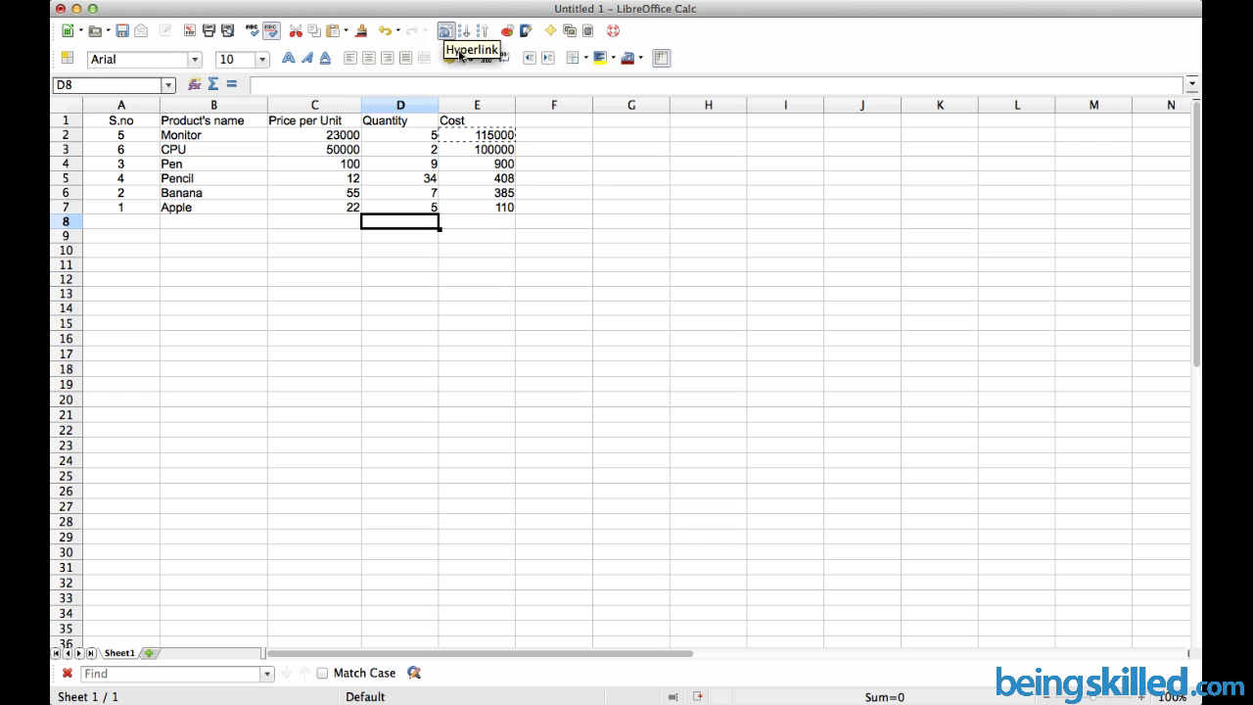
left_click_drag(210, 121, 455, 113)
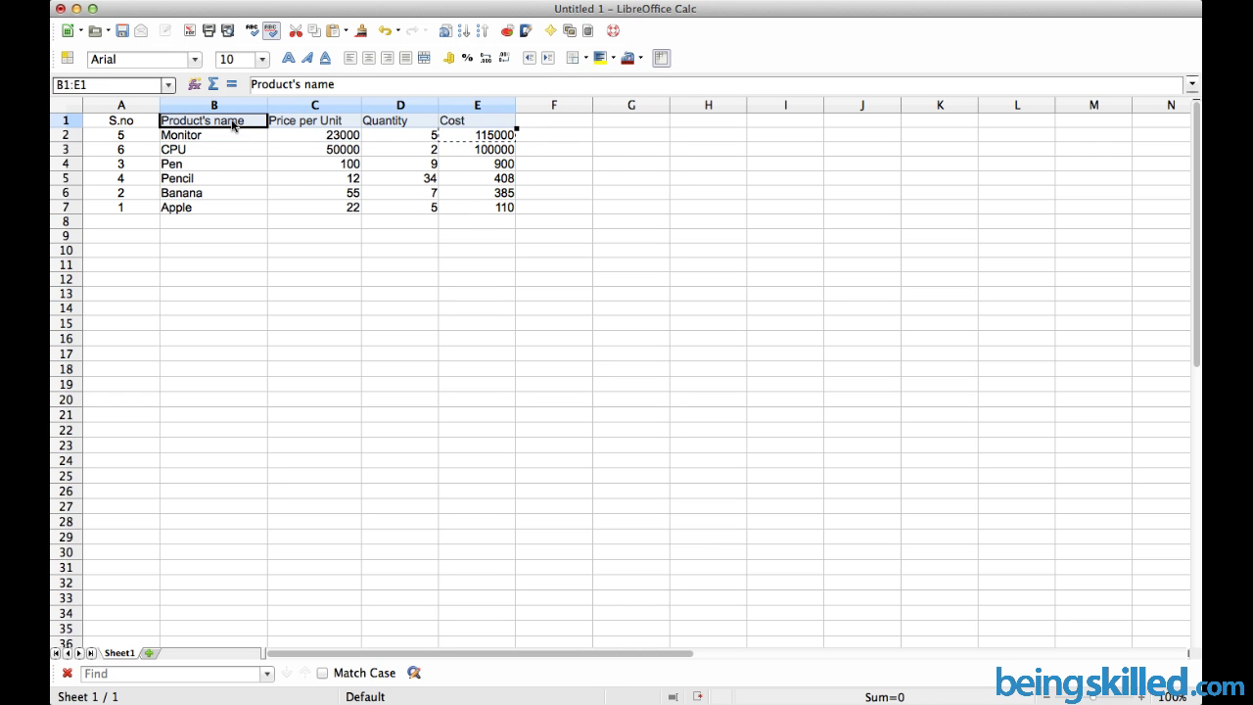
left_click(235, 125)
left_click(436, 0)
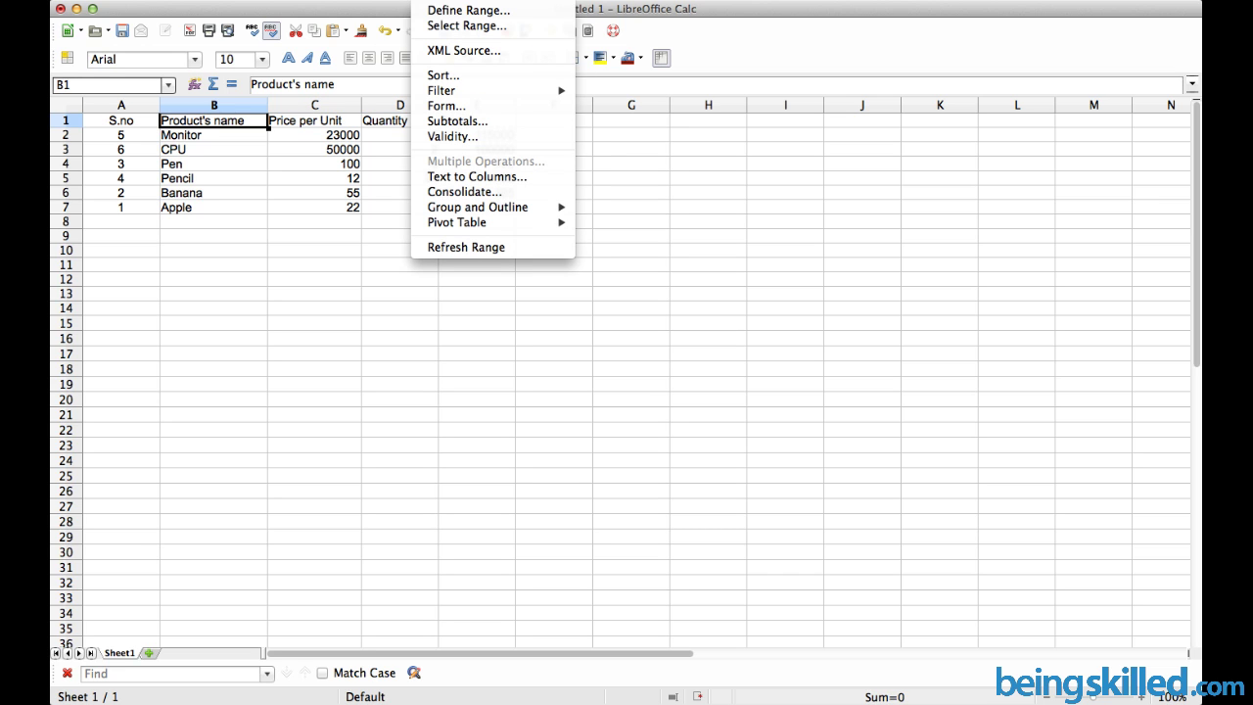
left_click(459, 79)
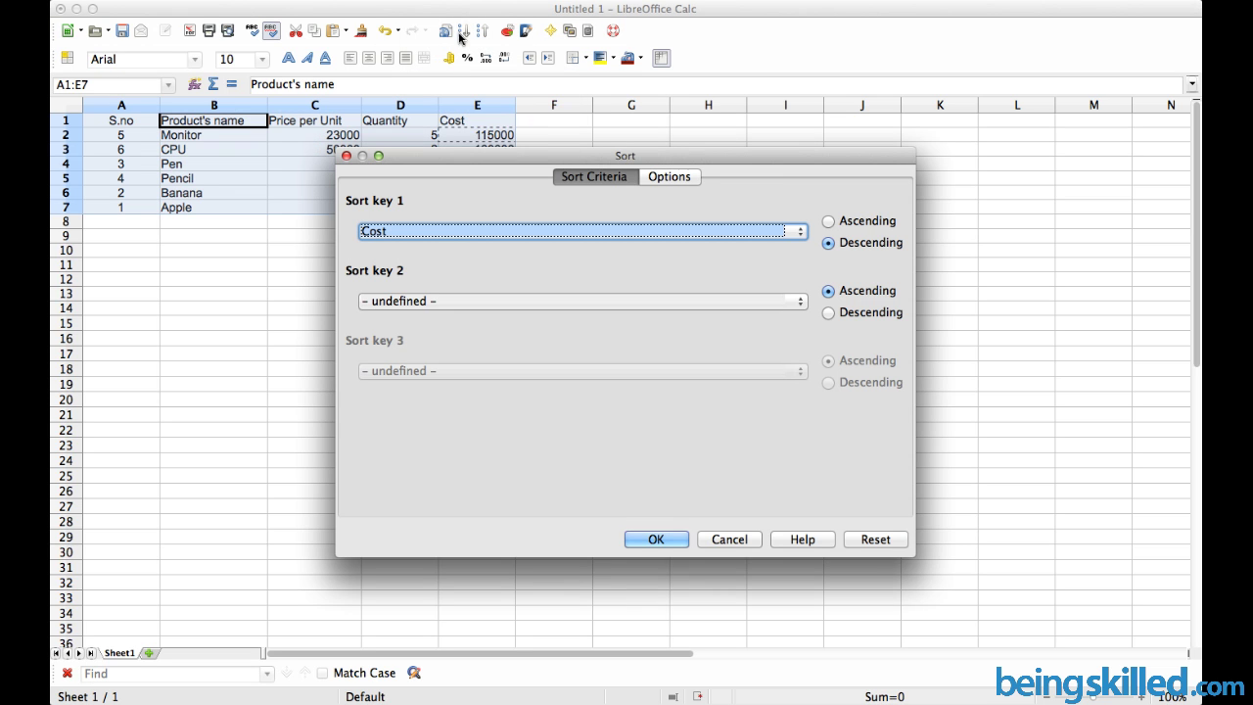
left_click(734, 540)
left_click(376, 288)
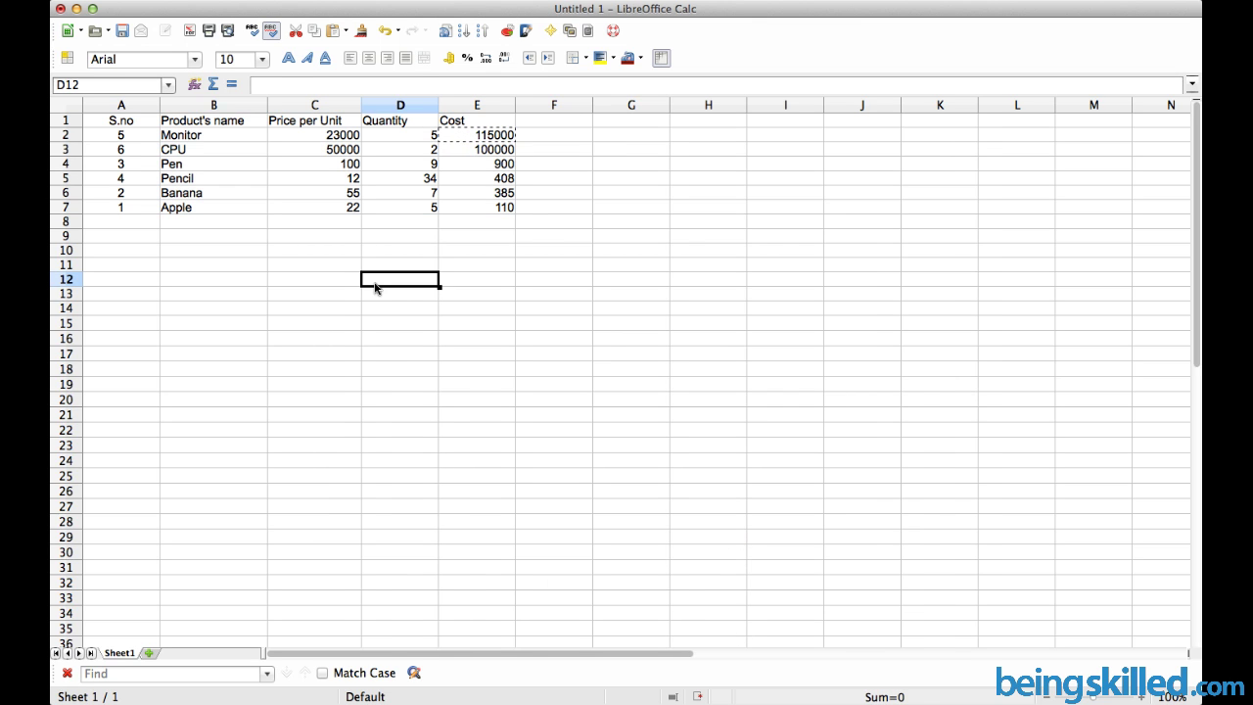